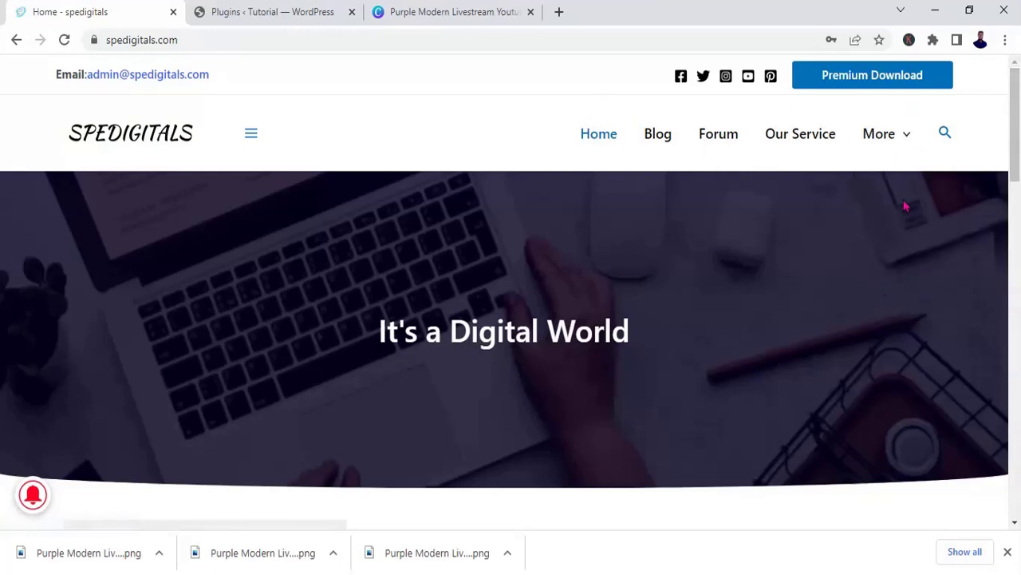
Switch from the home page to the Tutorial site's WordPress plugins page and open the page for adding new plugins.
mouse_move(894, 144)
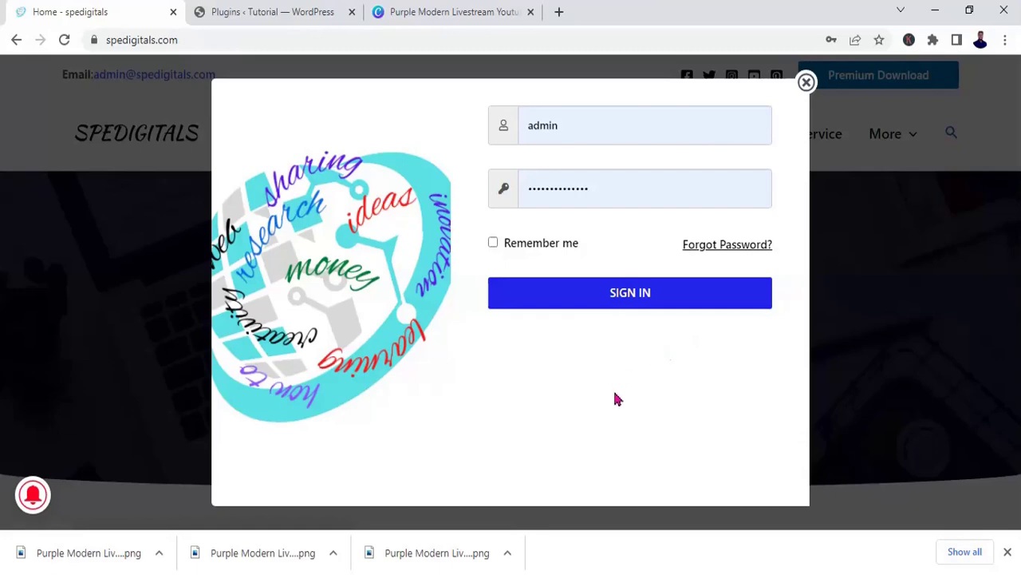
left_click(291, 16)
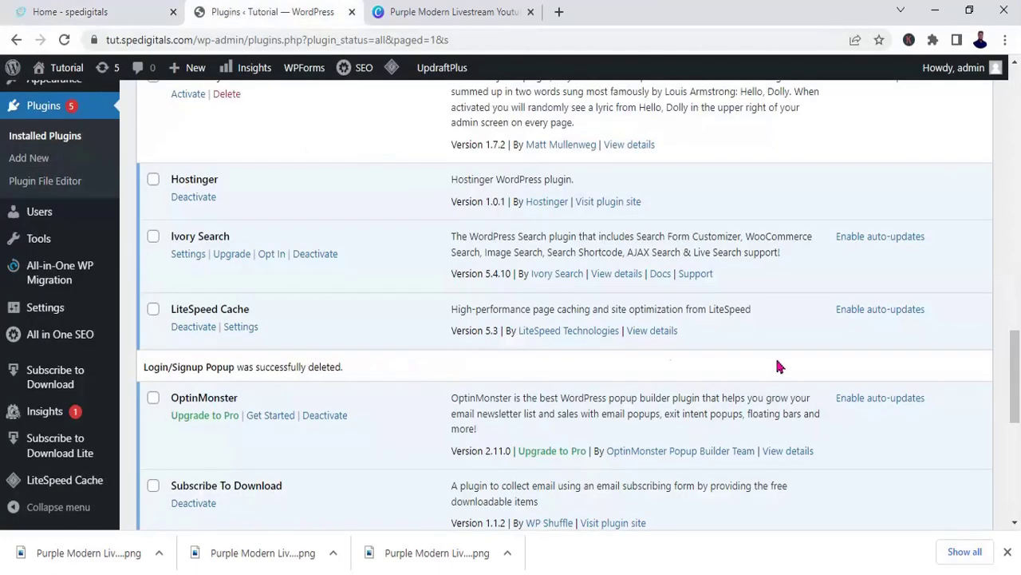
left_click_drag(1016, 376, 1018, 94)
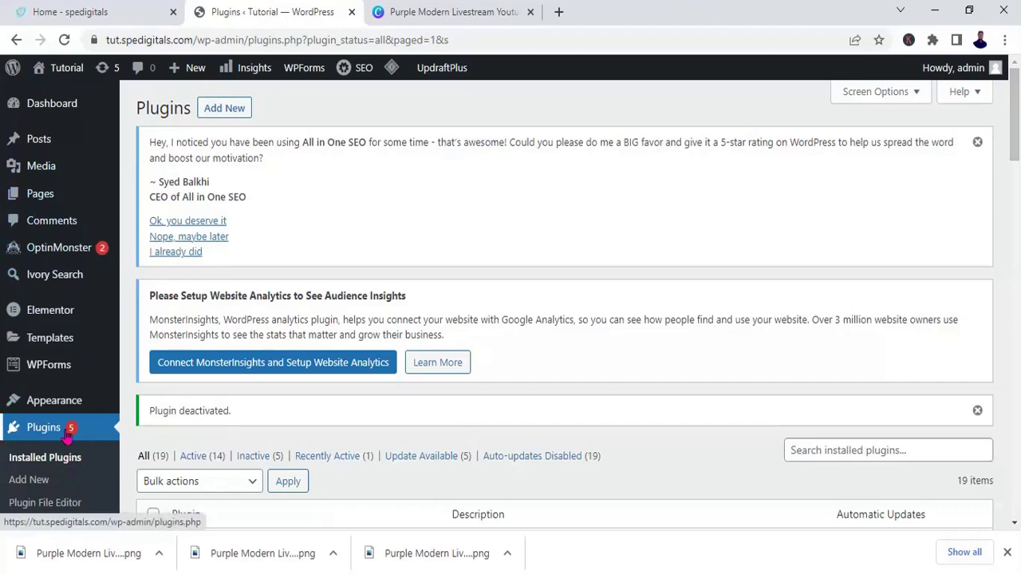
left_click(29, 479)
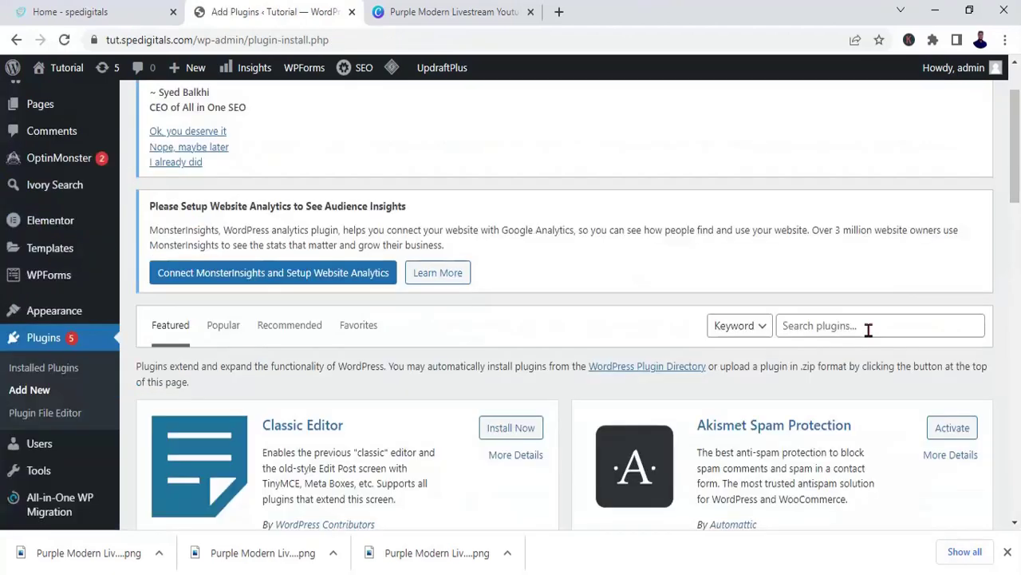
Search for plugins with the keyword "login/sign", and install and activate Login/Signup Popup ( Inline Form + Woocommerce ) by XootiX.
left_click(869, 329)
type("login/s")
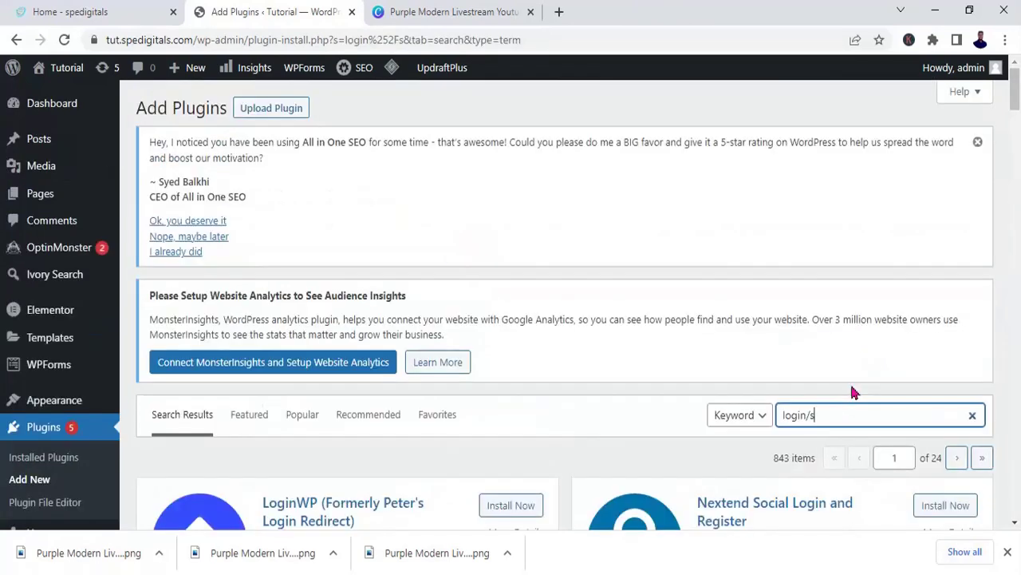
type("ign")
scroll(1016, 102, "down", 1)
scroll(1016, 102, "down", 1)
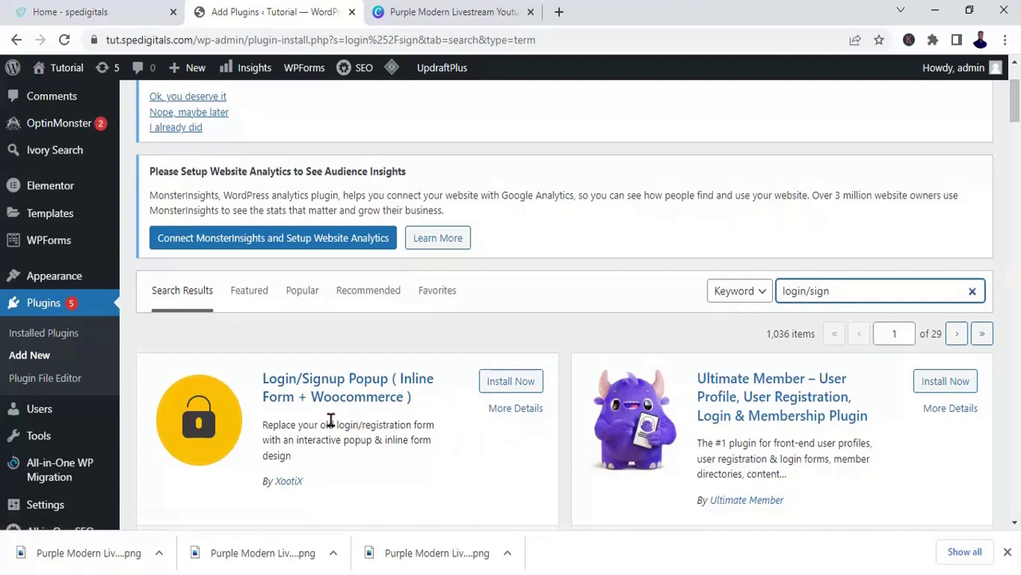
left_click(511, 386)
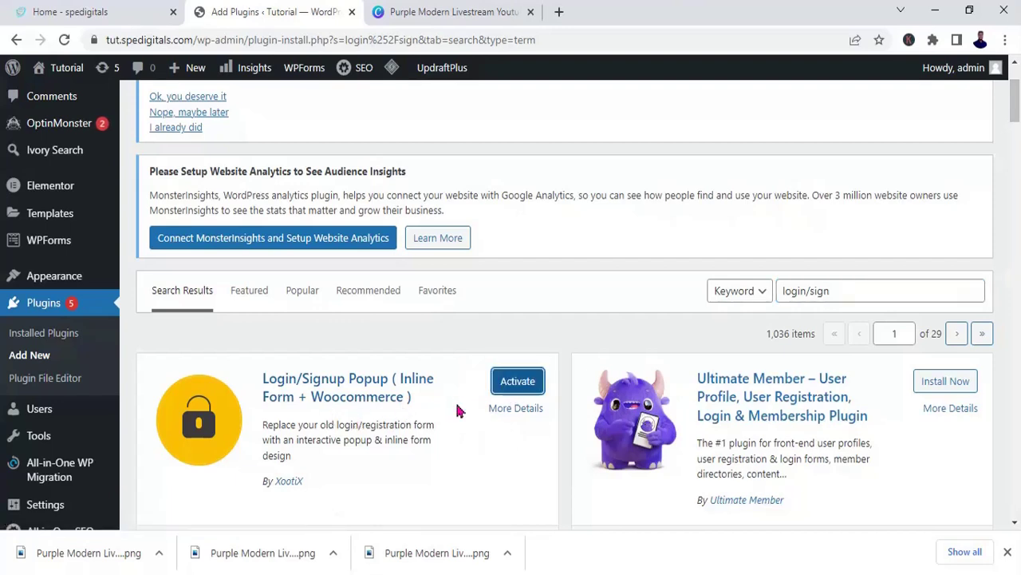
left_click(518, 383)
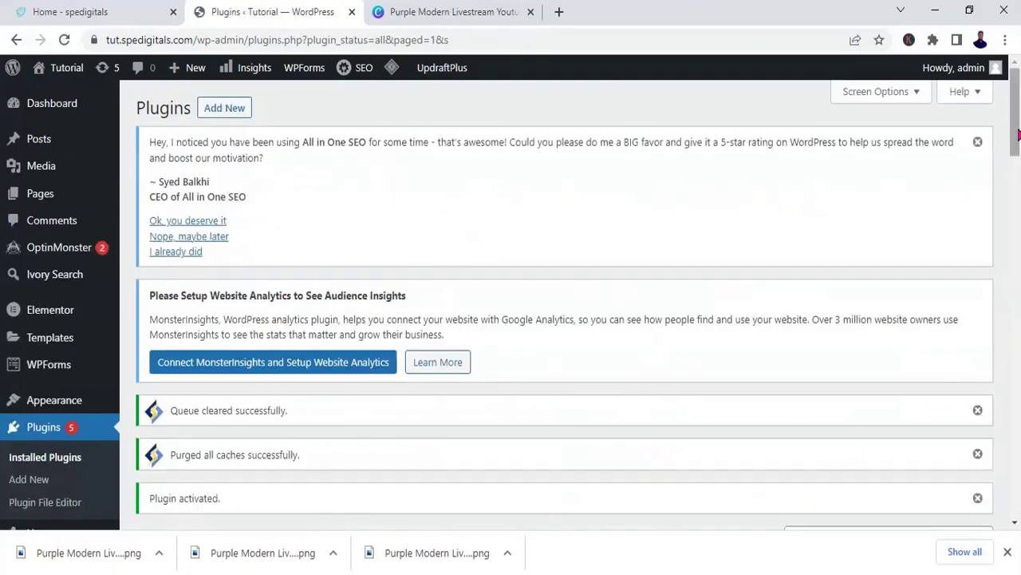
Open the settings of the Login/Signup Popup plugin.
left_click_drag(1017, 148, 1018, 121)
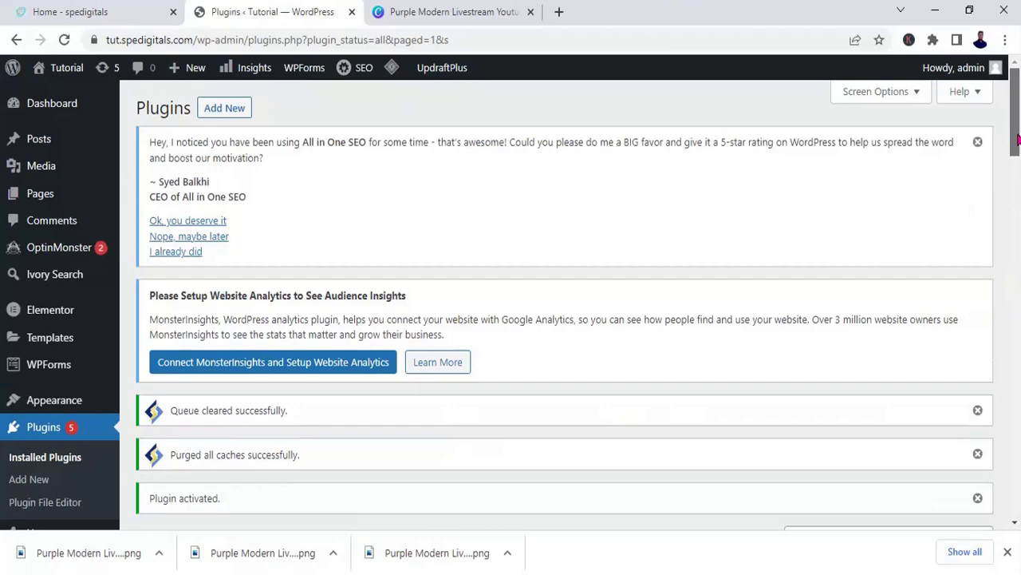
left_click_drag(1019, 121, 1012, 209)
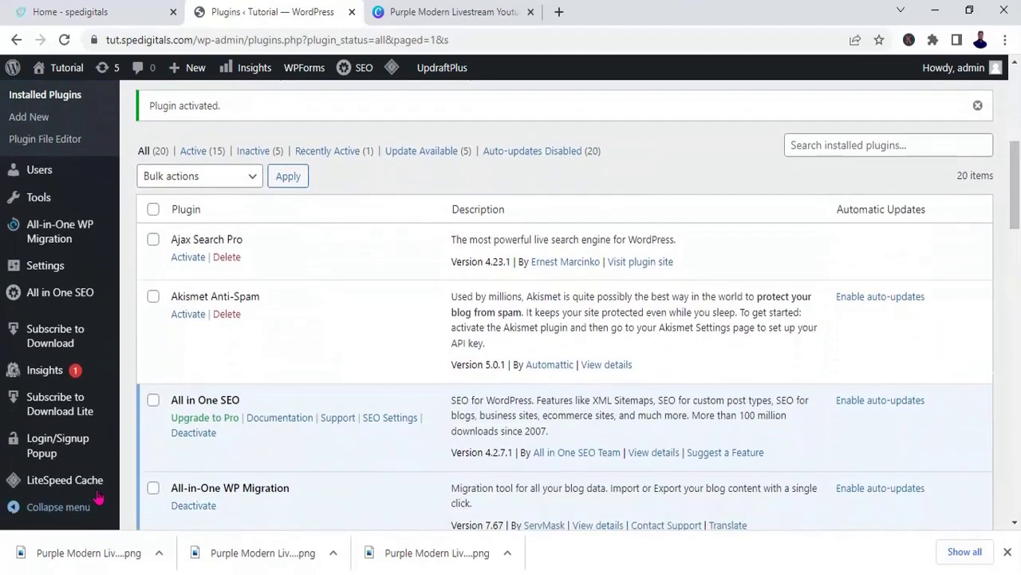
mouse_move(64, 452)
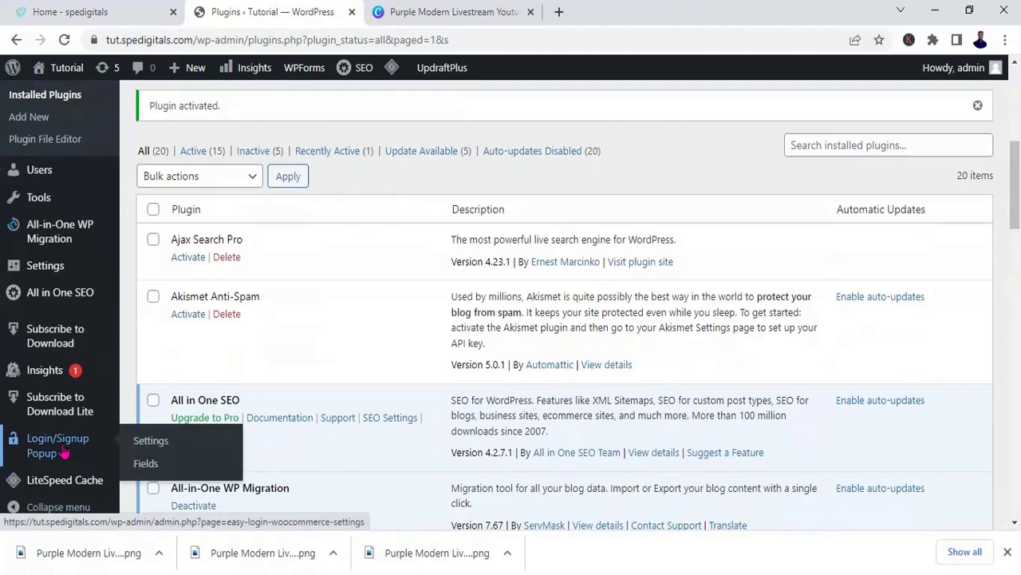
left_click(147, 450)
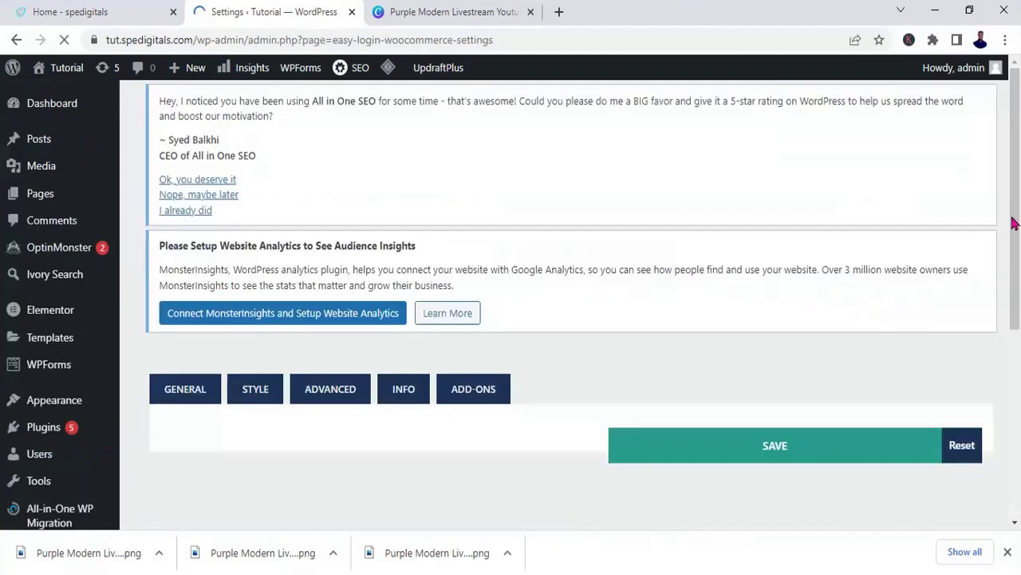
Examine the plugin's general settings, covering registration, user role, redirects and the auto open popup options.
scroll(1015, 240, "down", 1)
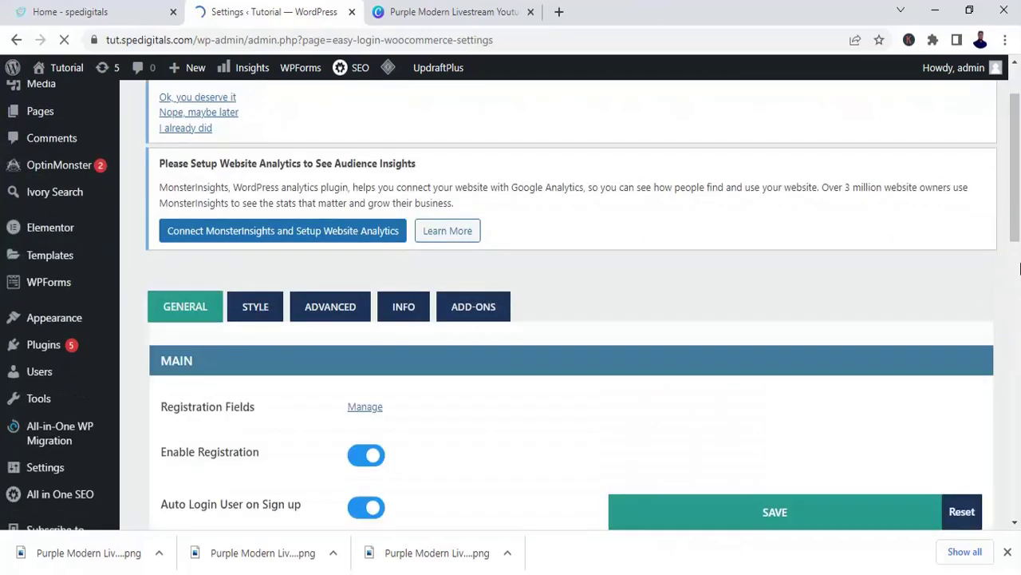
scroll(1016, 295, "down", 2)
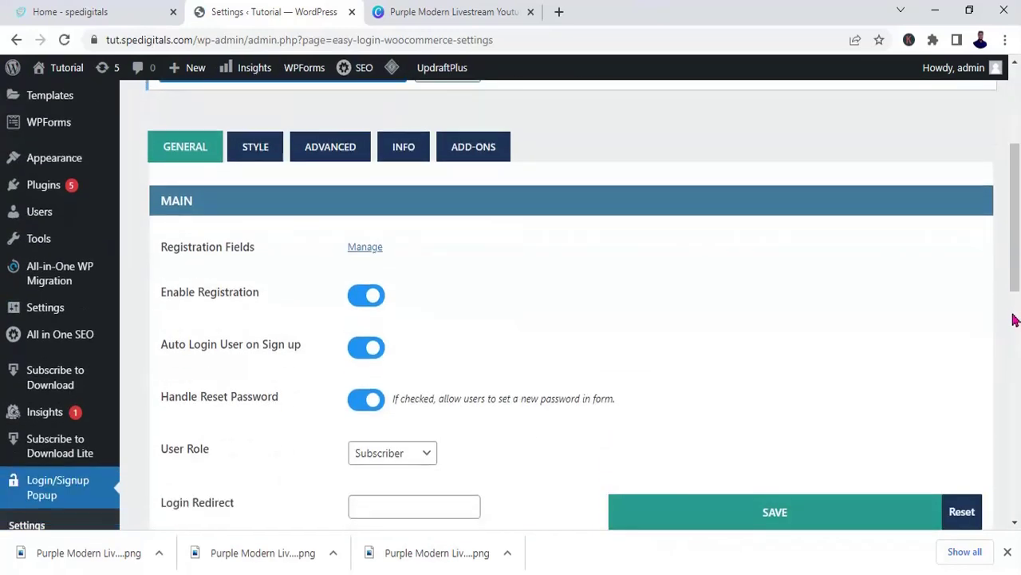
scroll(1015, 316, "up", 2)
scroll(1019, 319, "down", 5)
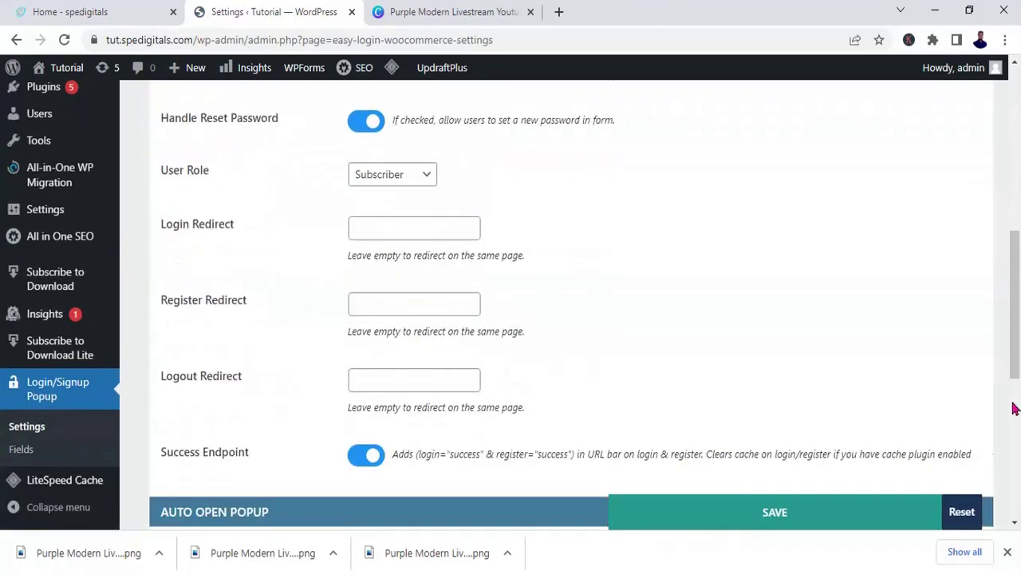
scroll(1017, 392, "down", 1)
scroll(1010, 425, "down", 2)
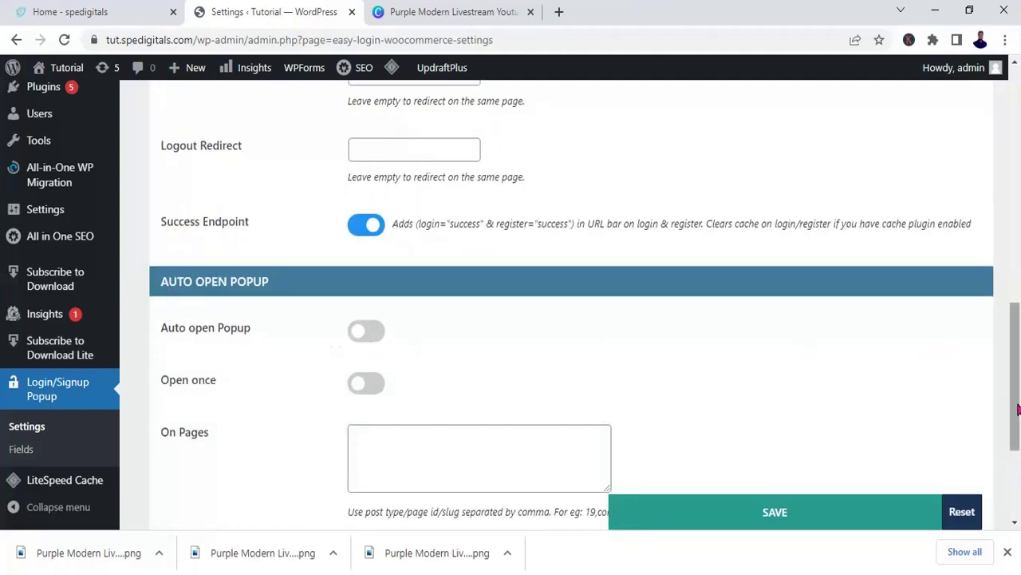
scroll(1017, 423, "down", 2)
left_click_drag(1019, 437, 1016, 212)
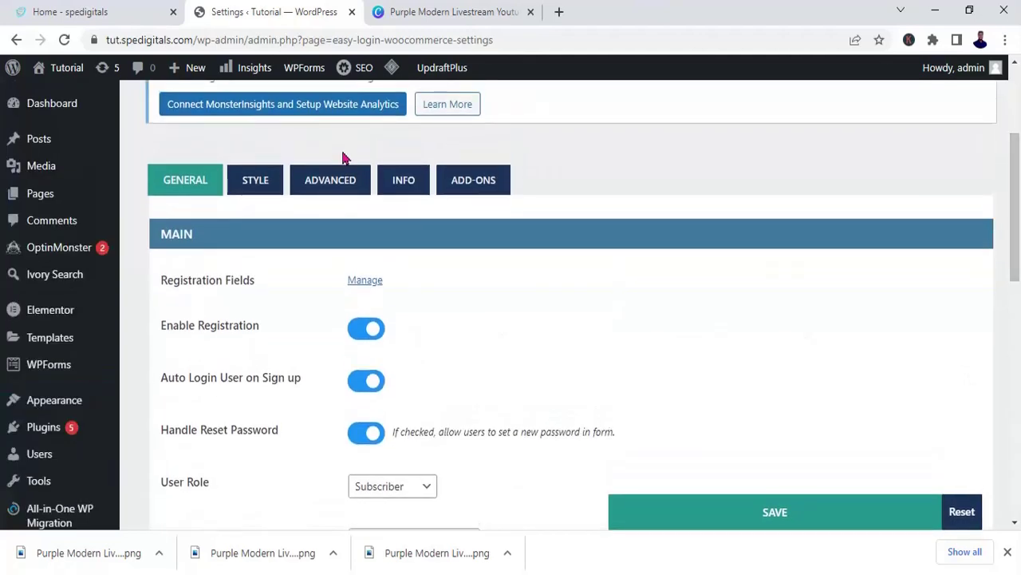
Open the popup style settings, compare them with the login popup on the home page and check the popup position choices.
left_click(251, 183)
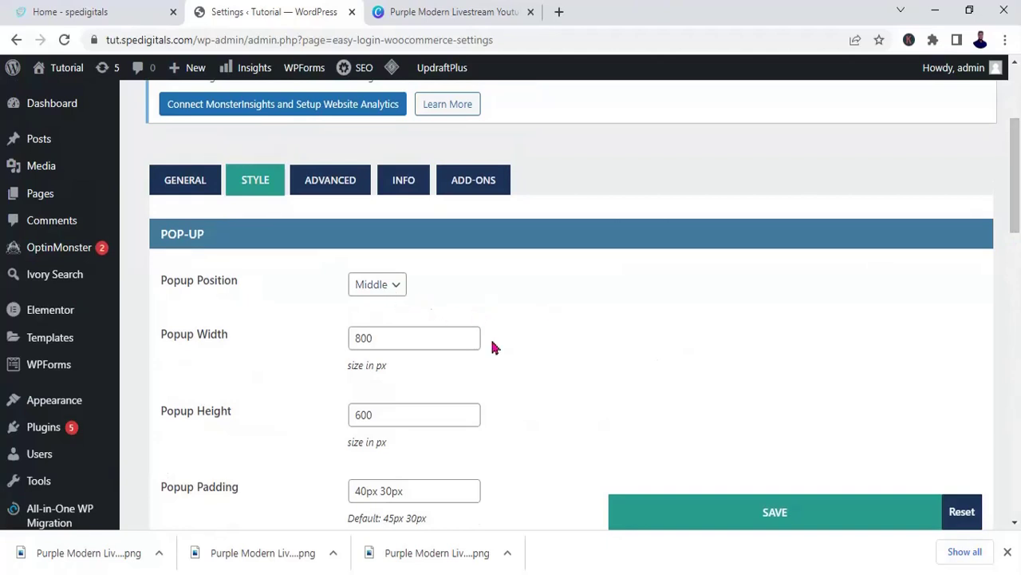
left_click(114, 12)
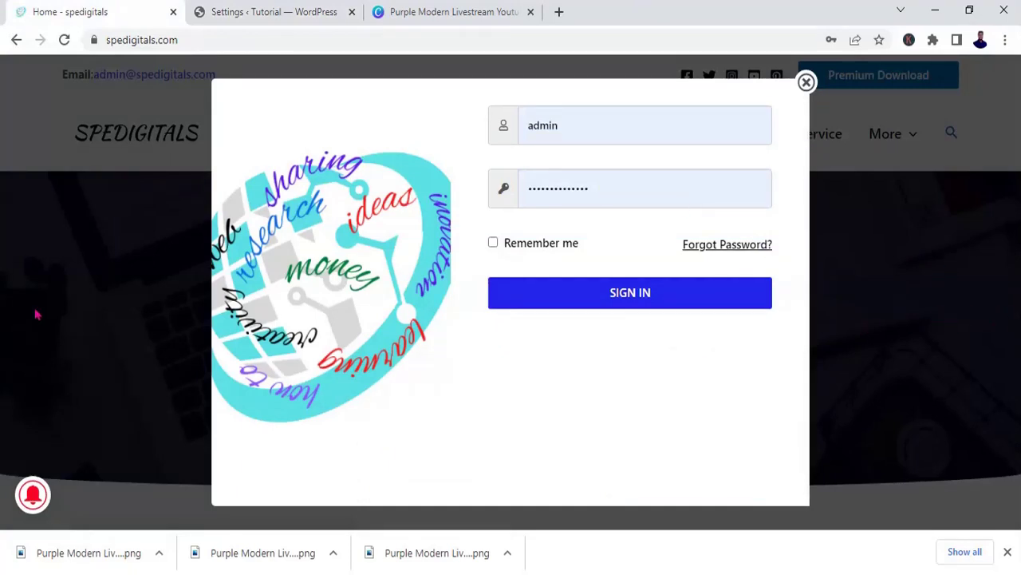
left_click(298, 13)
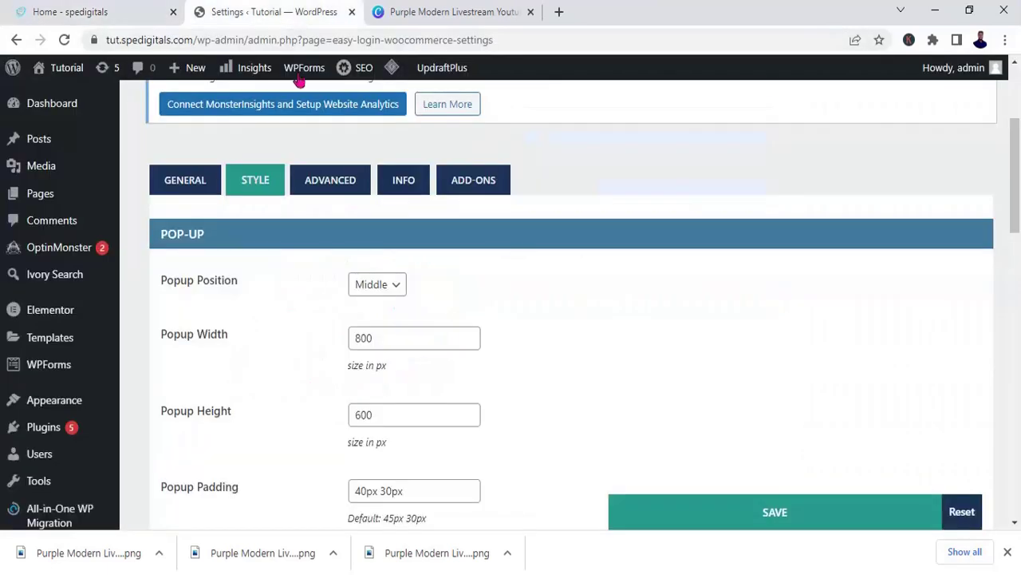
left_click(392, 288)
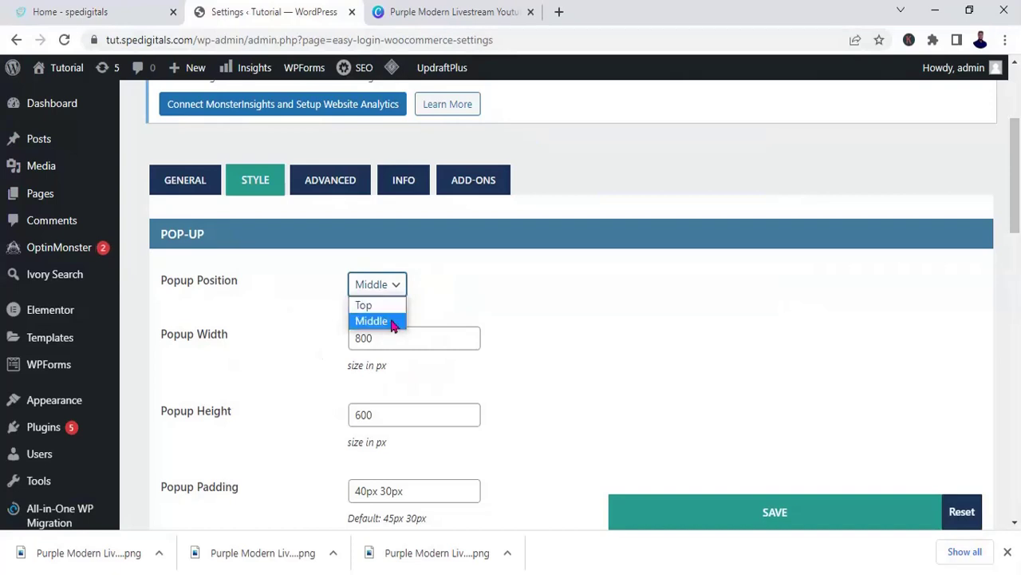
left_click(521, 291)
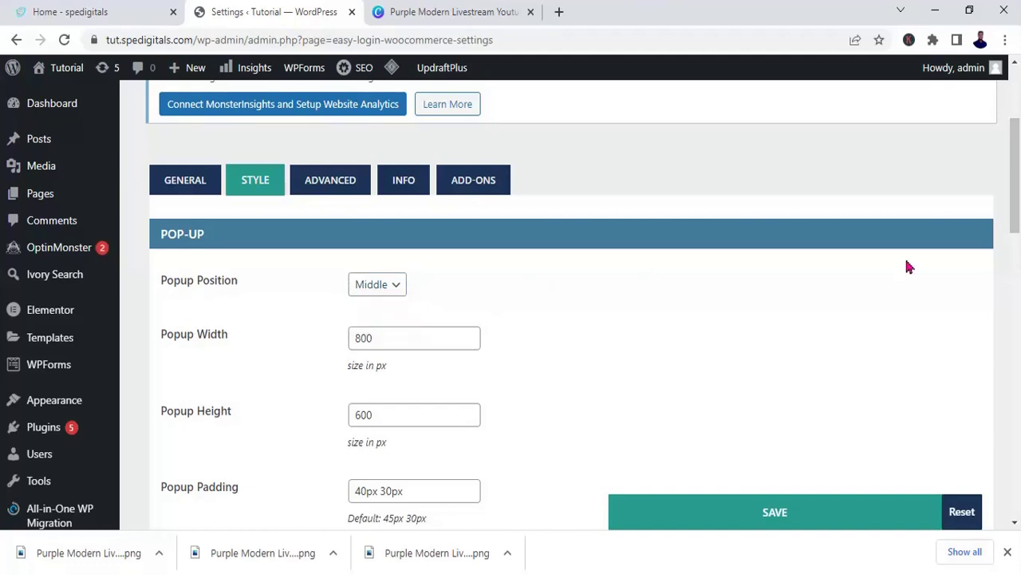
Set the popup's text color to purple (#8224e3).
left_click_drag(1015, 216, 1015, 245)
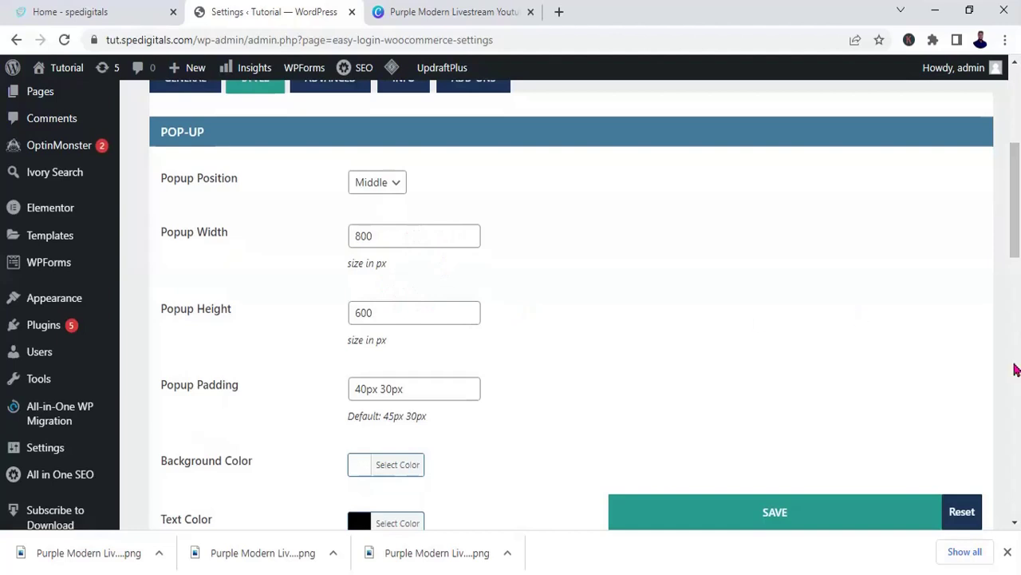
left_click_drag(1015, 244, 1016, 283)
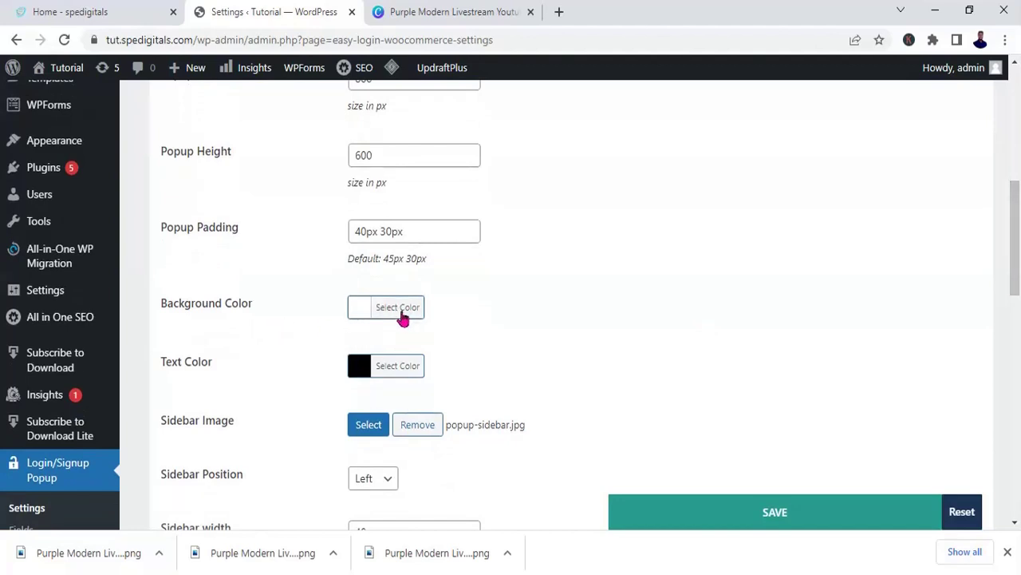
left_click_drag(1012, 273, 1017, 298)
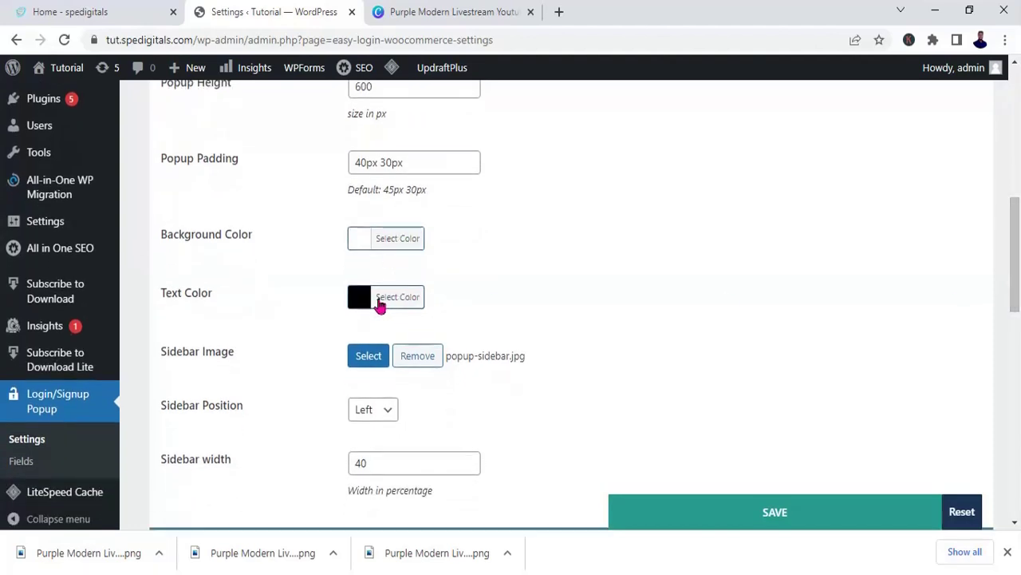
left_click(359, 306)
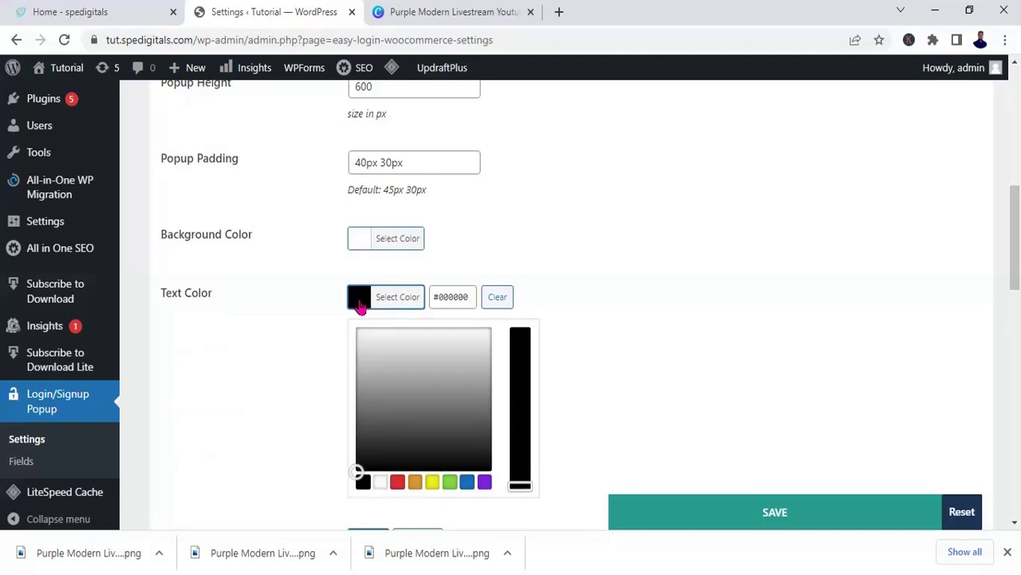
left_click(486, 484)
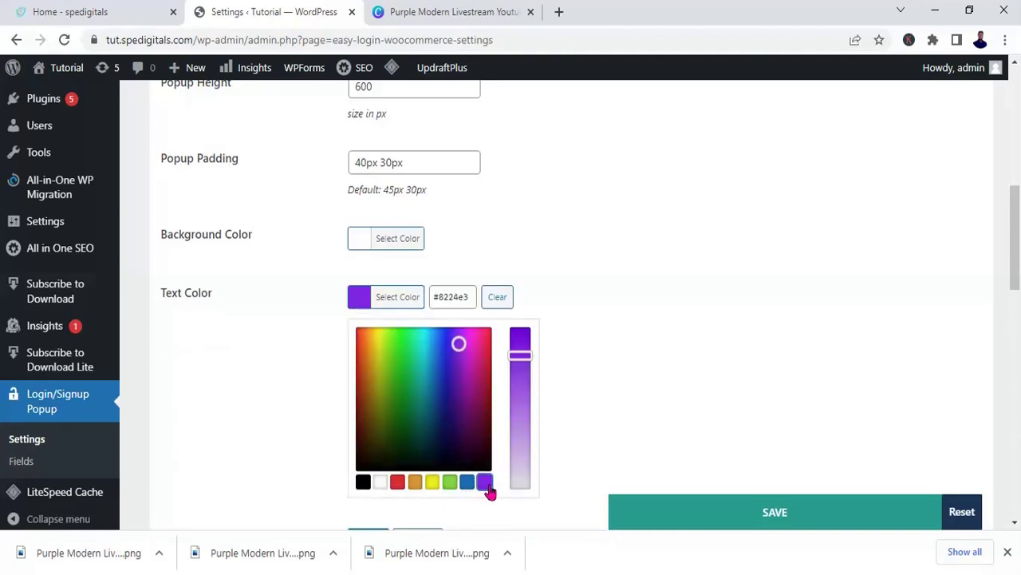
left_click(458, 345)
scroll(449, 265, "down", 4)
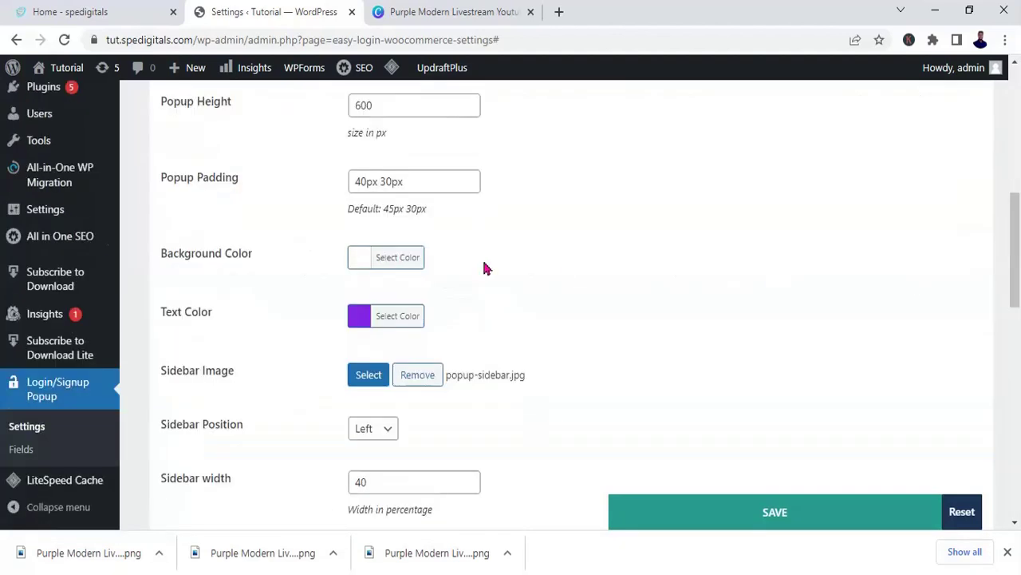
Set the popup's background color to the preset green and raise its saturation.
left_click(358, 263)
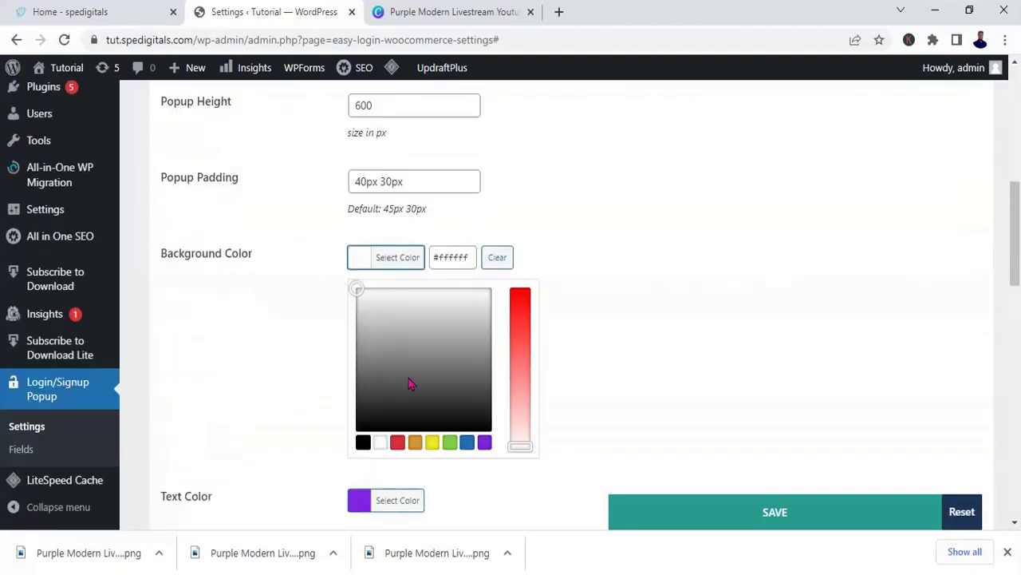
left_click(450, 442)
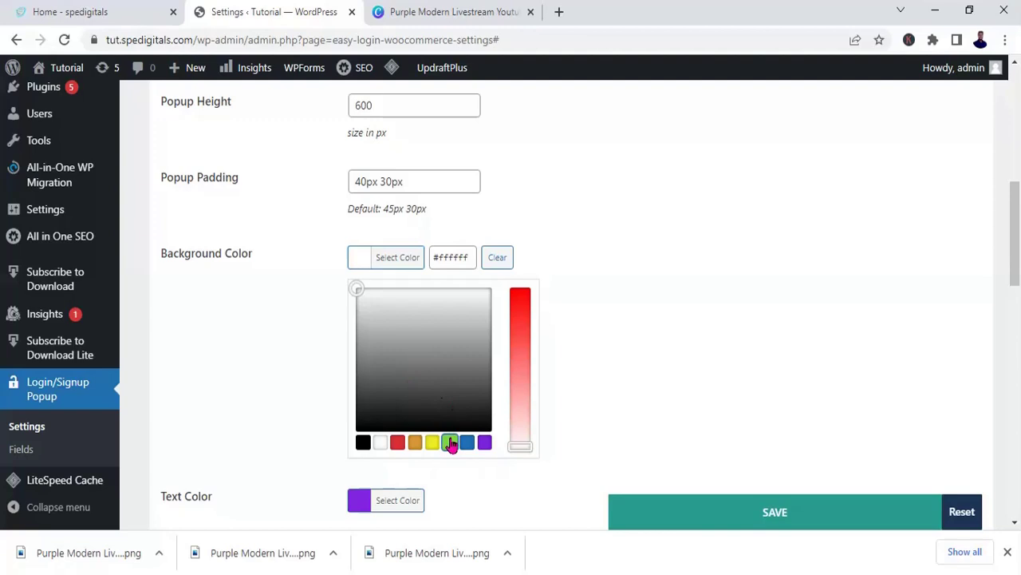
left_click(521, 311)
left_click(640, 312)
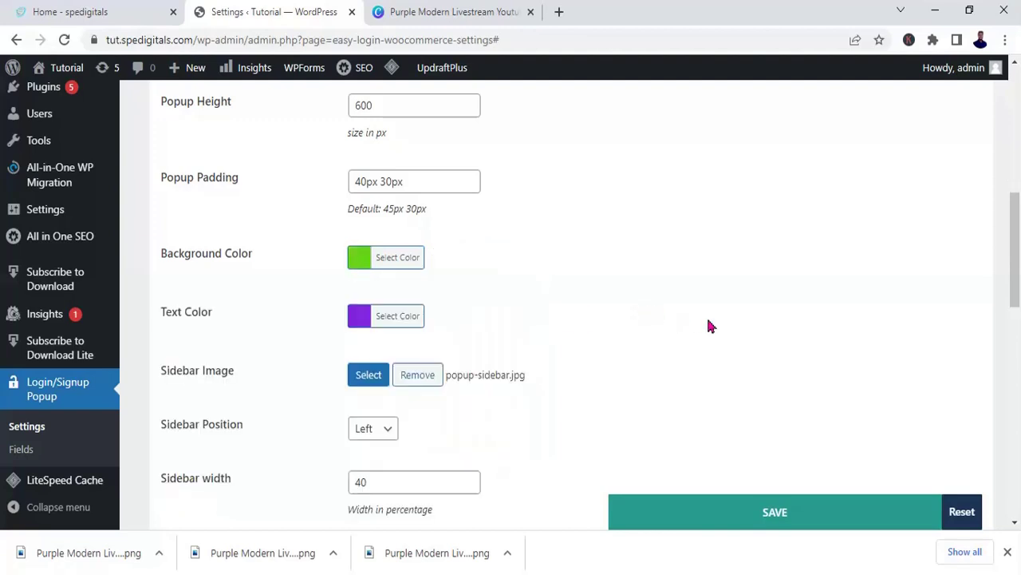
Look over the sidebar, form and button style options and save the plugin's style settings.
left_click_drag(1017, 299, 1016, 331)
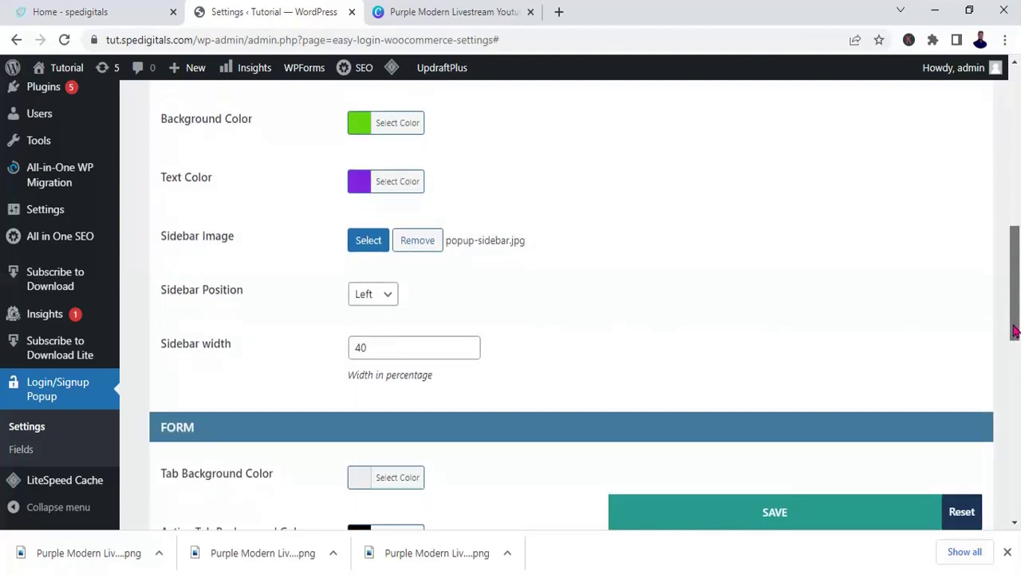
left_click_drag(1016, 331, 1005, 379)
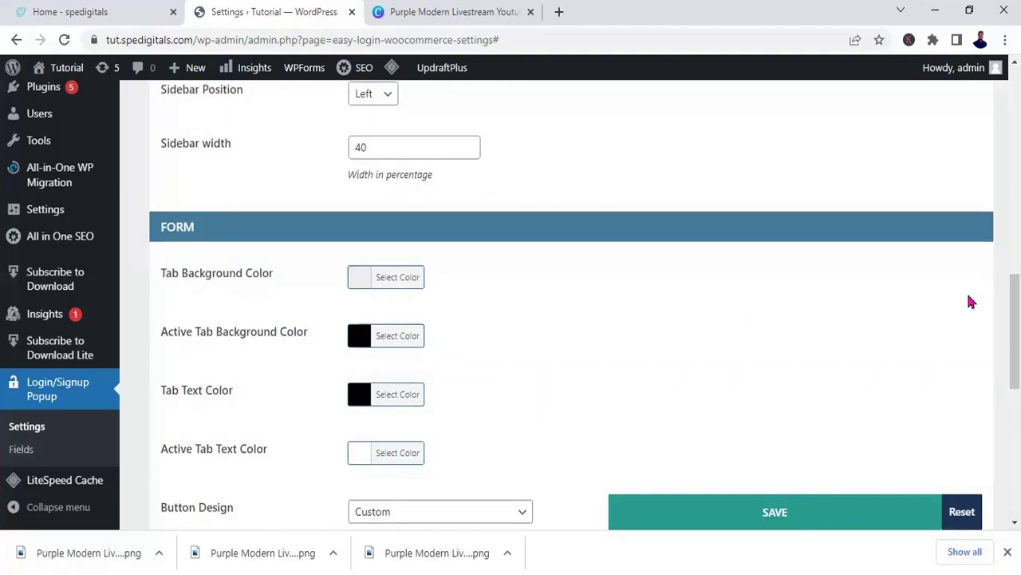
left_click_drag(1016, 356, 1018, 487)
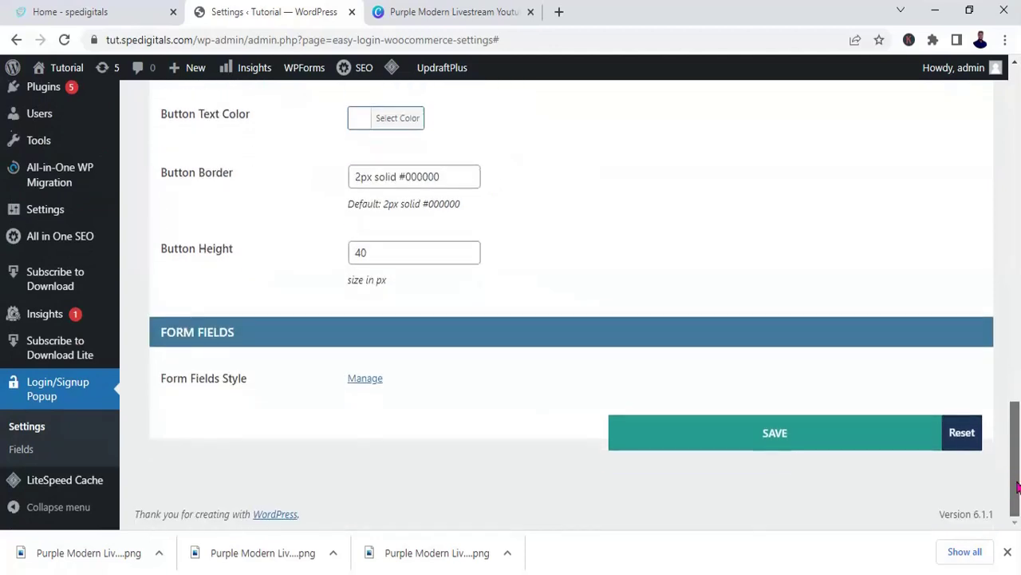
left_click(779, 440)
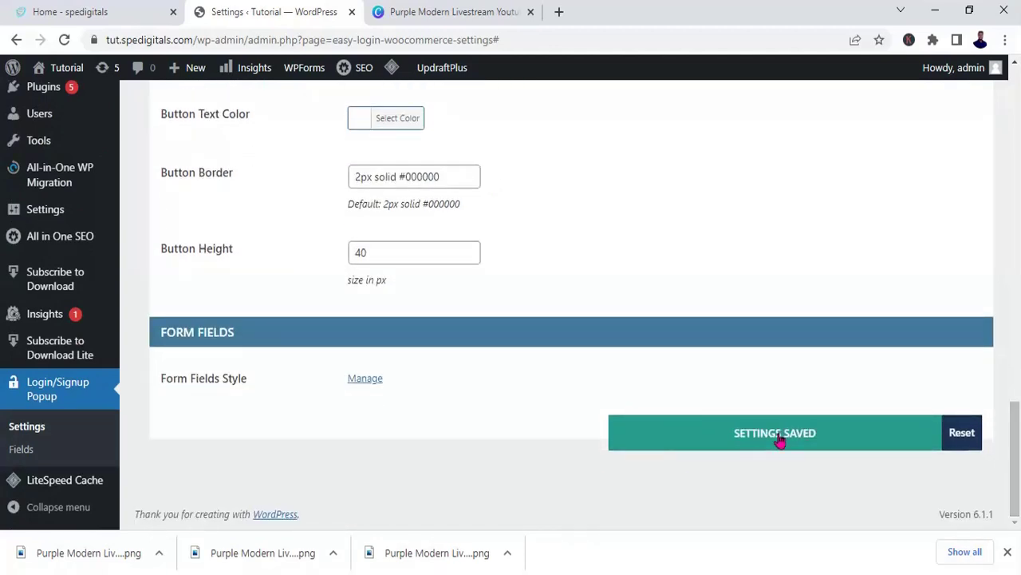
Review the plugin's advanced settings, then read the info section's ways to open the popup and highlight the example inline-form shortcode.
left_click_drag(1015, 470, 1018, 271)
scroll(1017, 272, "up", 5)
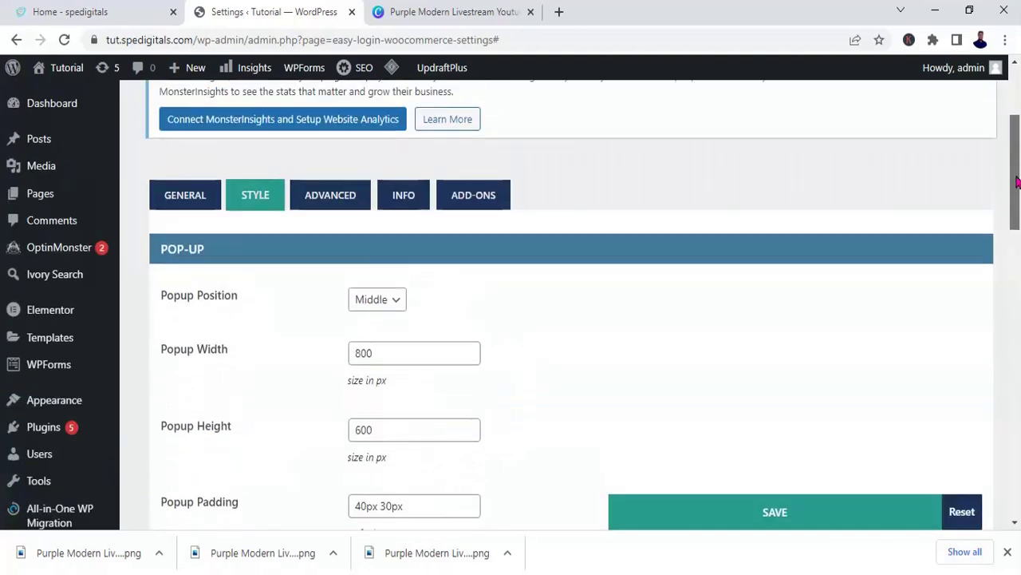
left_click(319, 208)
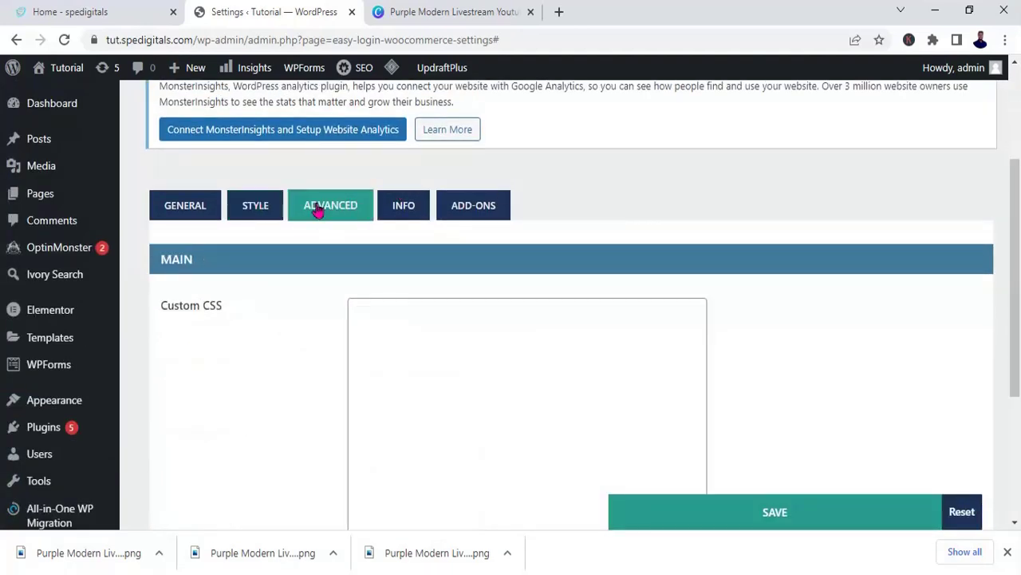
mouse_move(1017, 315)
left_mouse_down()
mouse_move(1017, 413)
mouse_move(1018, 255)
mouse_move(1018, 295)
left_mouse_up()
left_click(414, 230)
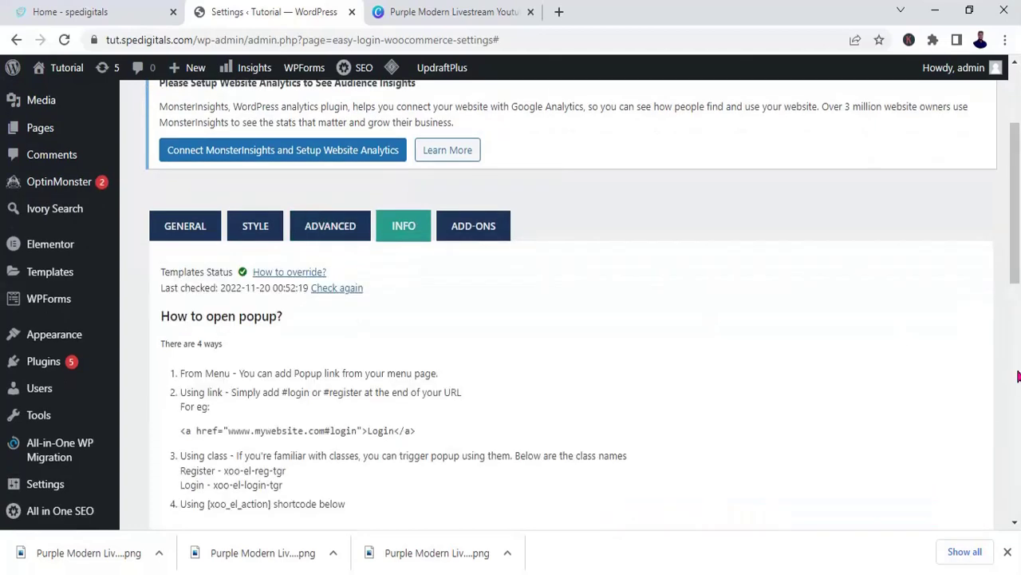
left_click(1018, 375)
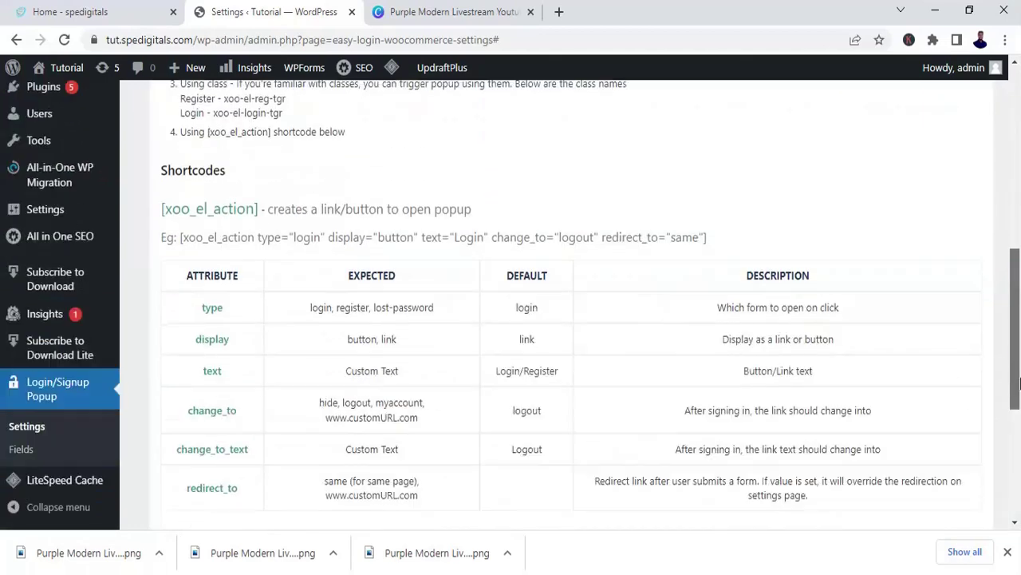
left_click_drag(1019, 385, 1019, 475)
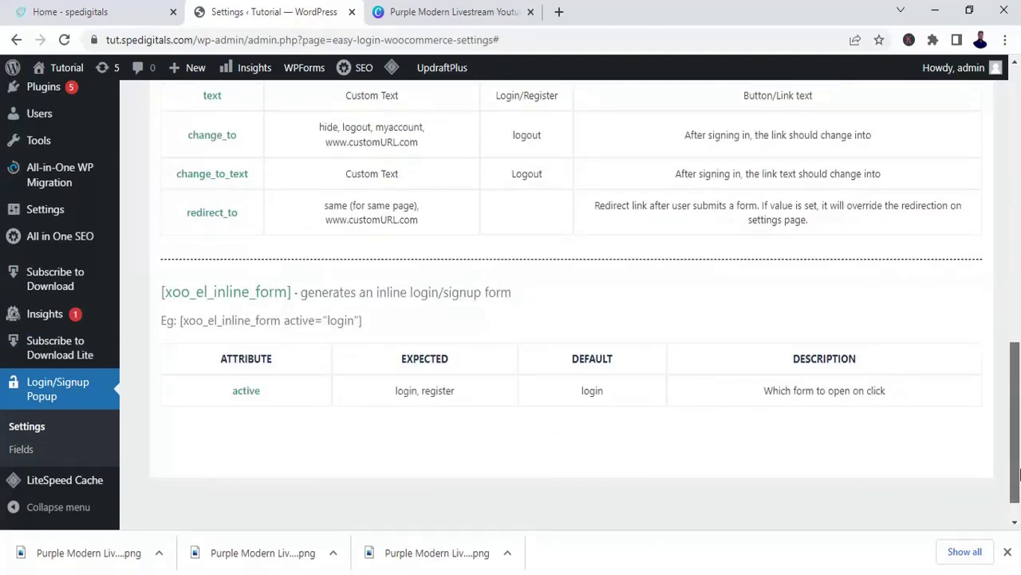
mouse_move(1019, 475)
left_mouse_down()
mouse_move(1019, 487)
mouse_move(1019, 460)
left_mouse_up()
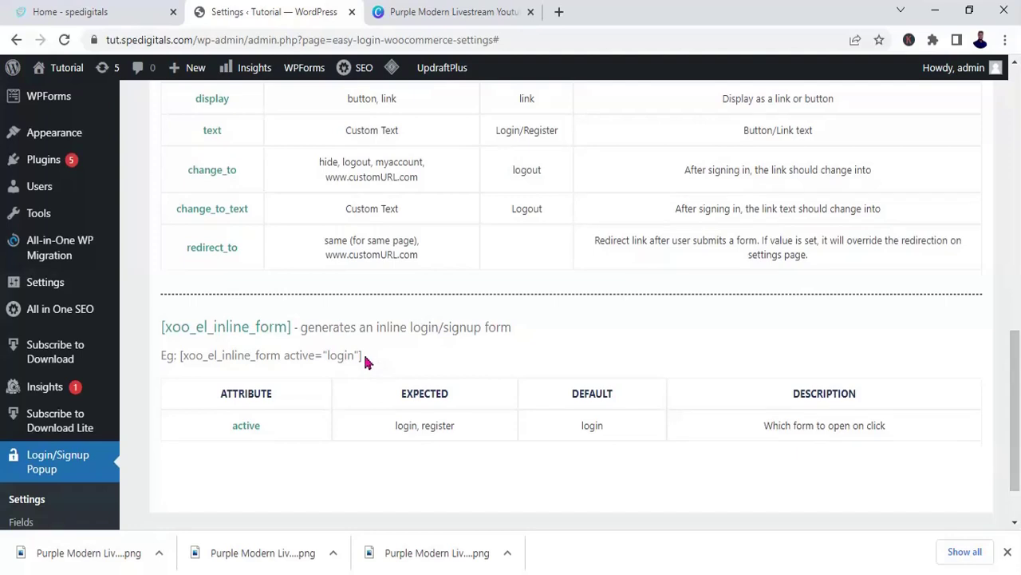
left_click_drag(363, 356, 182, 355)
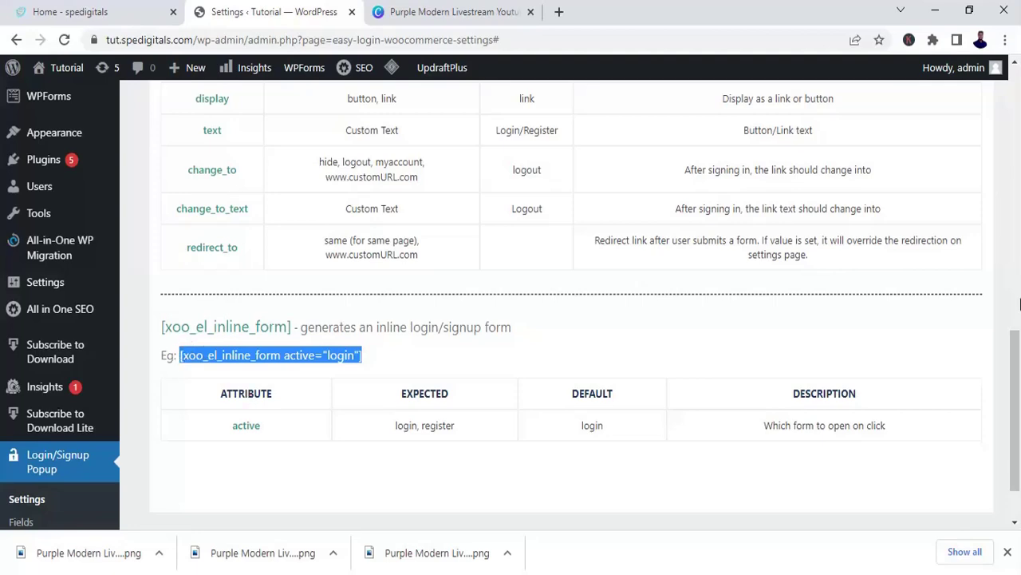
Look over the plugin's available add-ons and return to its general settings.
left_click_drag(1016, 379, 1019, 121)
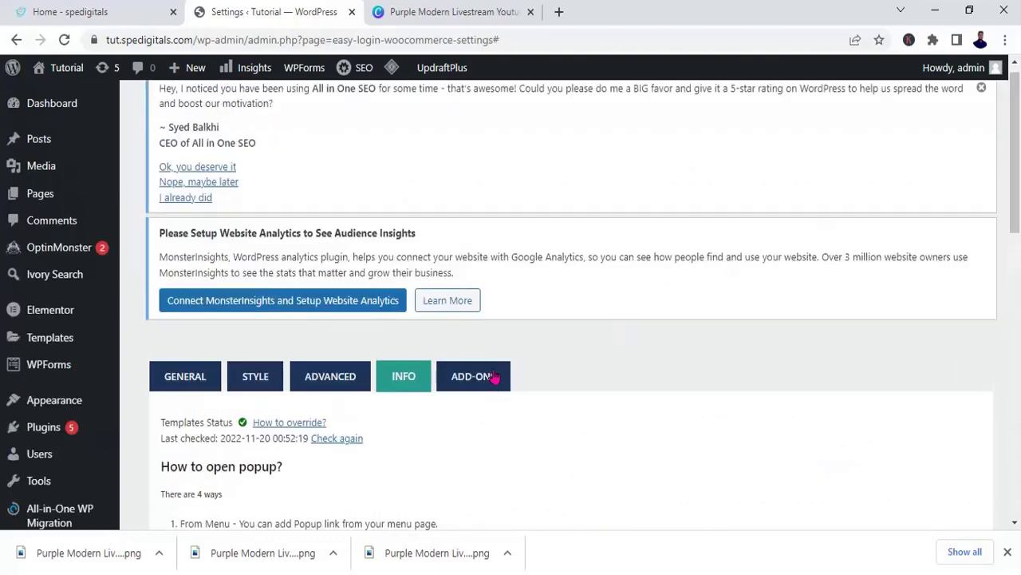
left_click(495, 378)
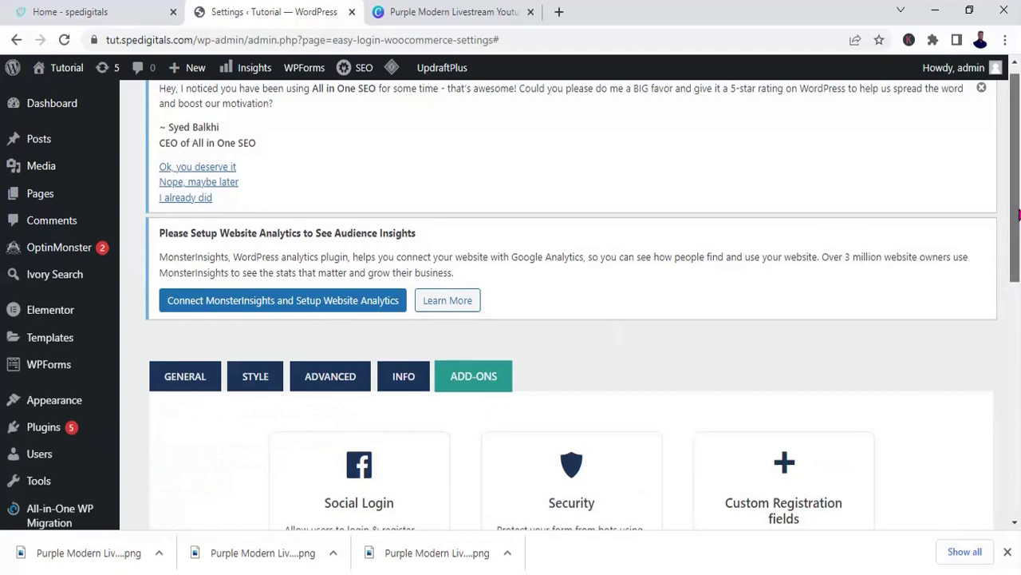
left_click_drag(1019, 214, 1019, 191)
left_click(210, 392)
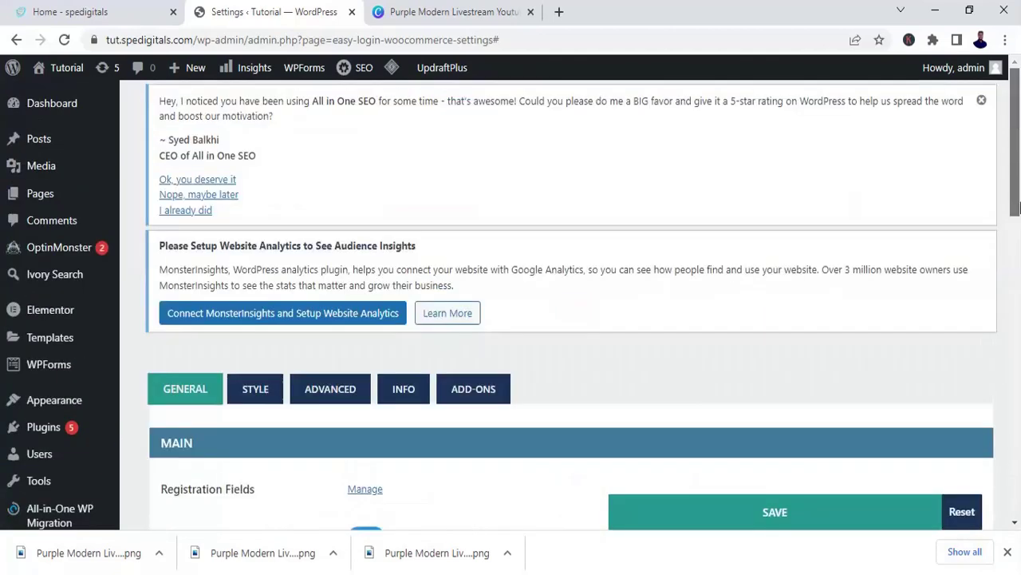
left_click_drag(1016, 207, 1016, 246)
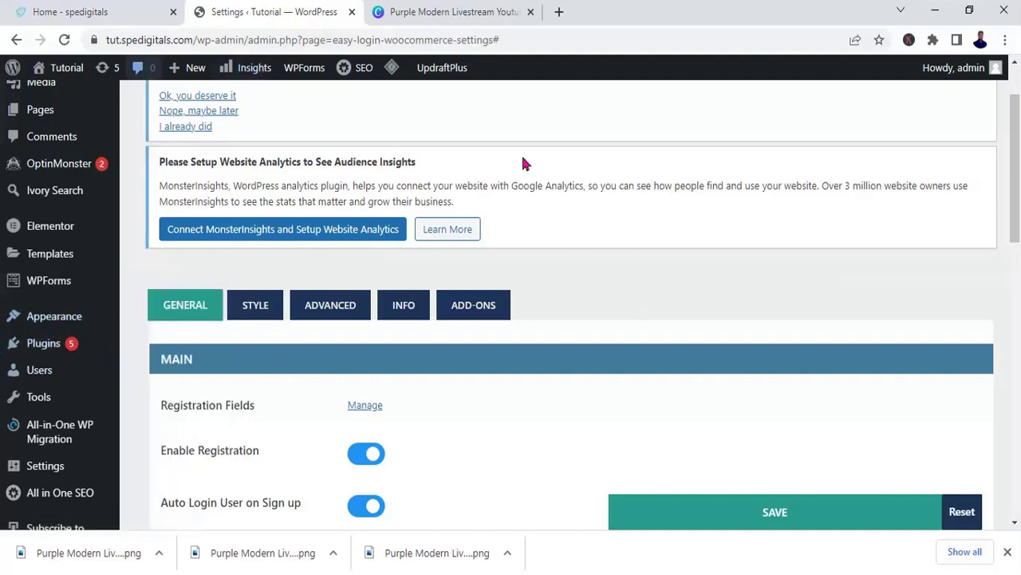
Open the live site in a new browser tab and examine the navigation menu on its home page.
mouse_move(67, 84)
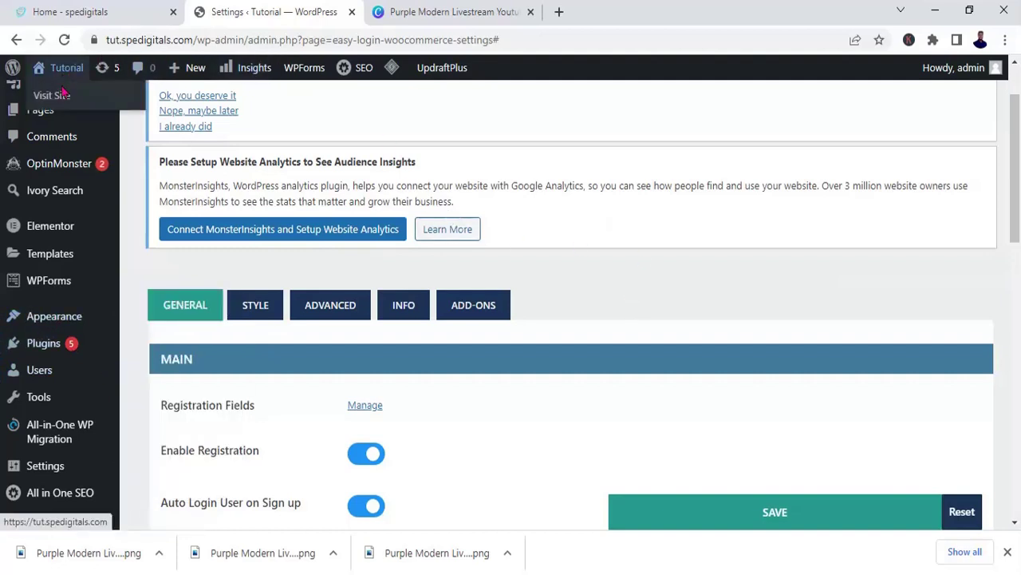
right_click(61, 97)
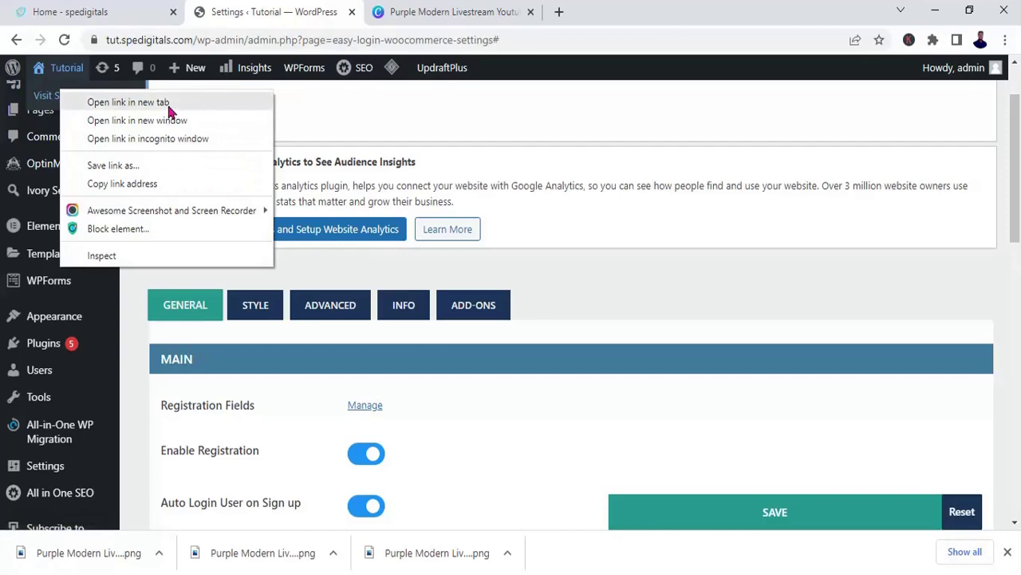
left_click(169, 104)
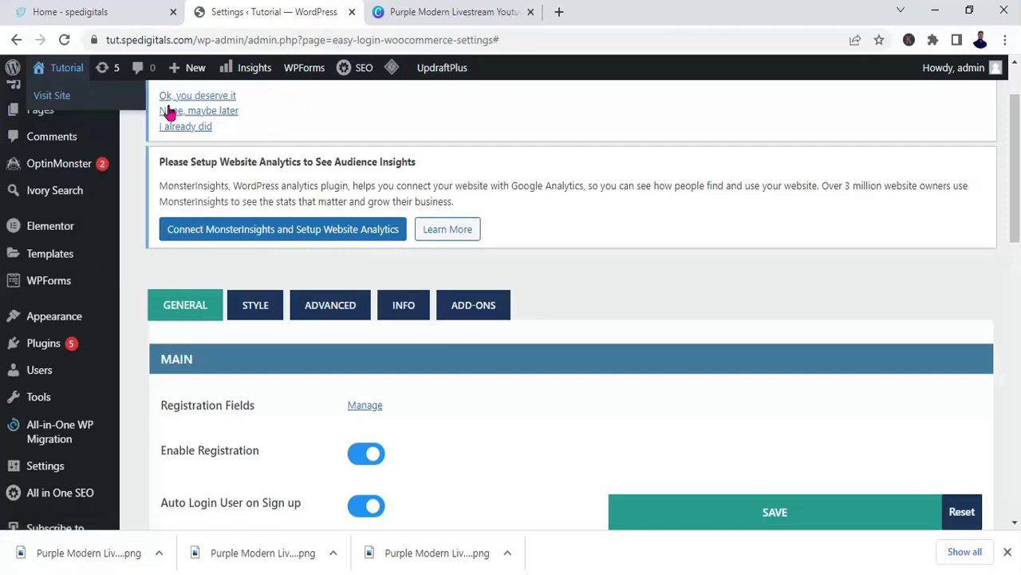
left_click(463, 14)
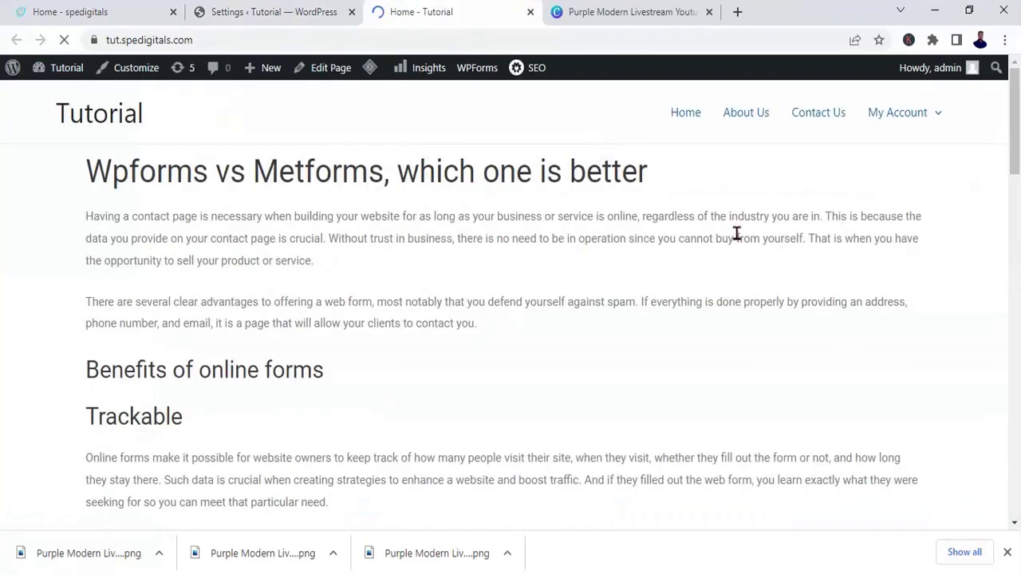
mouse_move(928, 118)
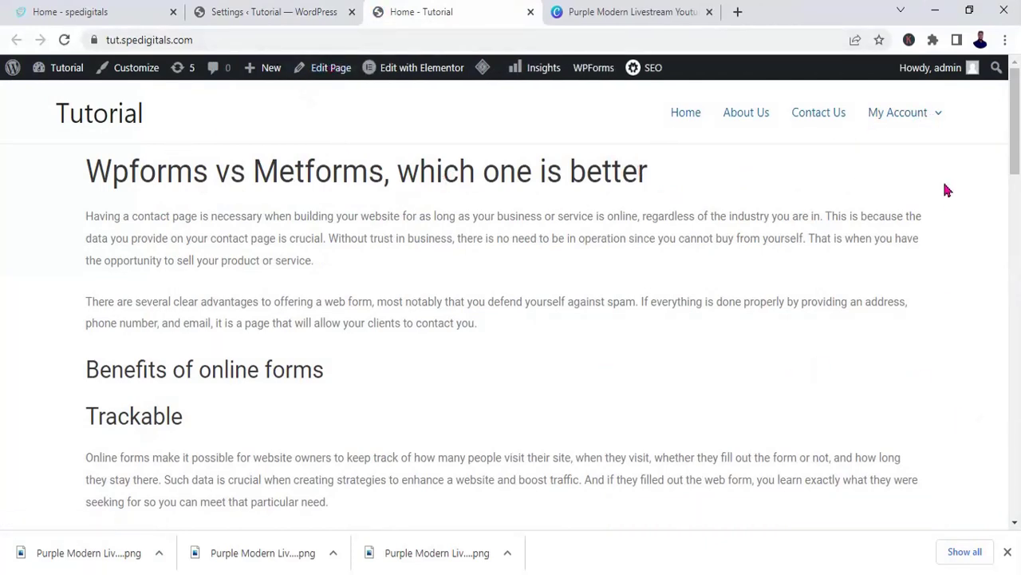
Go back to the WordPress admin, open the menu editor and expand the Login/Signup Popup items available to add.
left_click(291, 11)
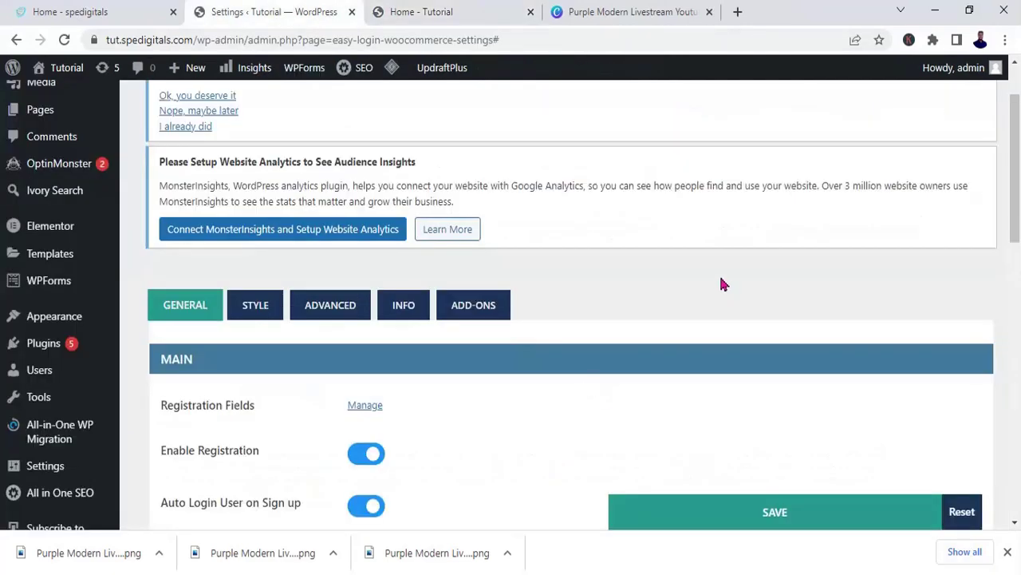
left_click_drag(1015, 216, 1018, 225)
mouse_move(73, 295)
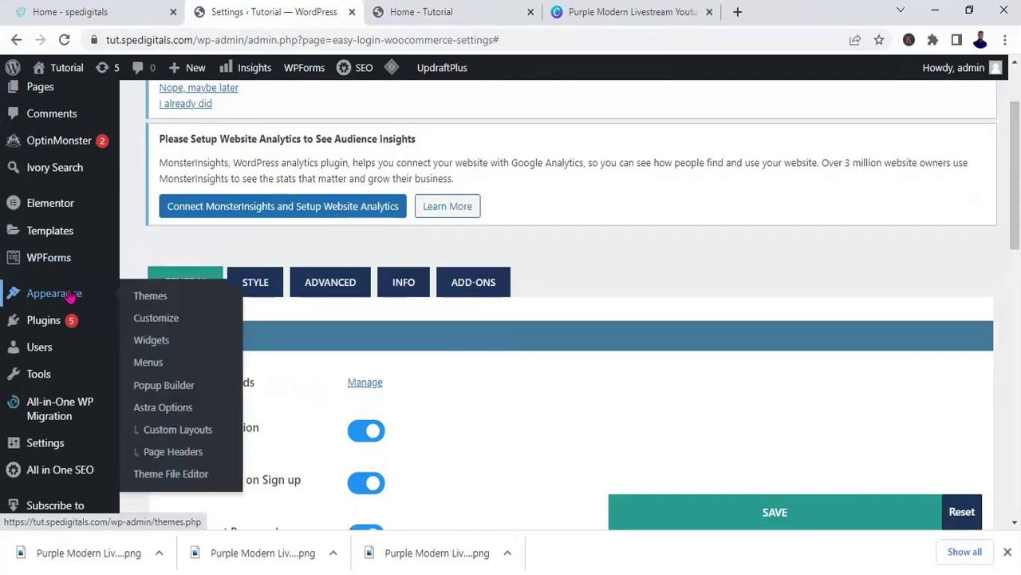
left_click(157, 369)
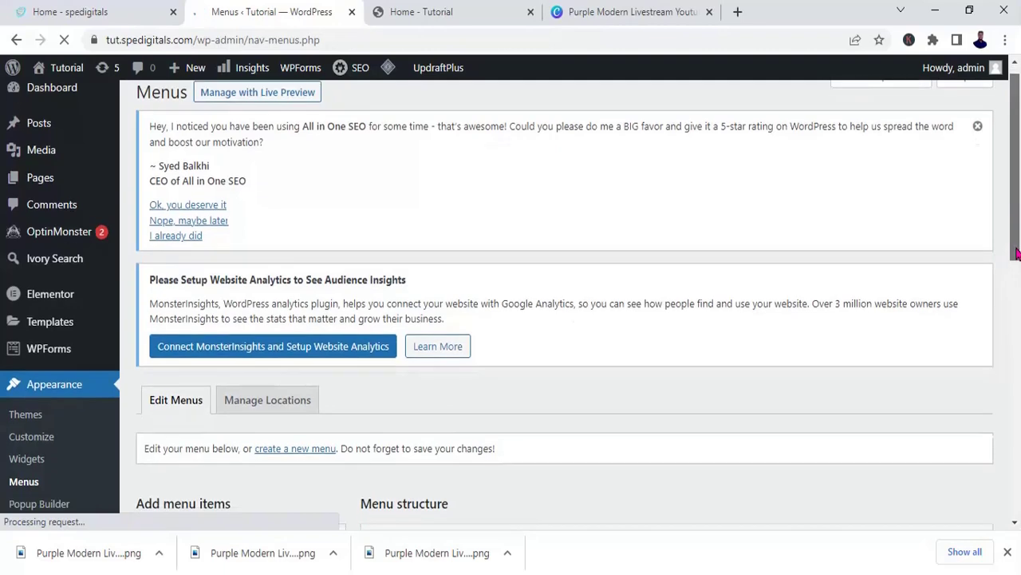
left_click_drag(1016, 254, 1017, 386)
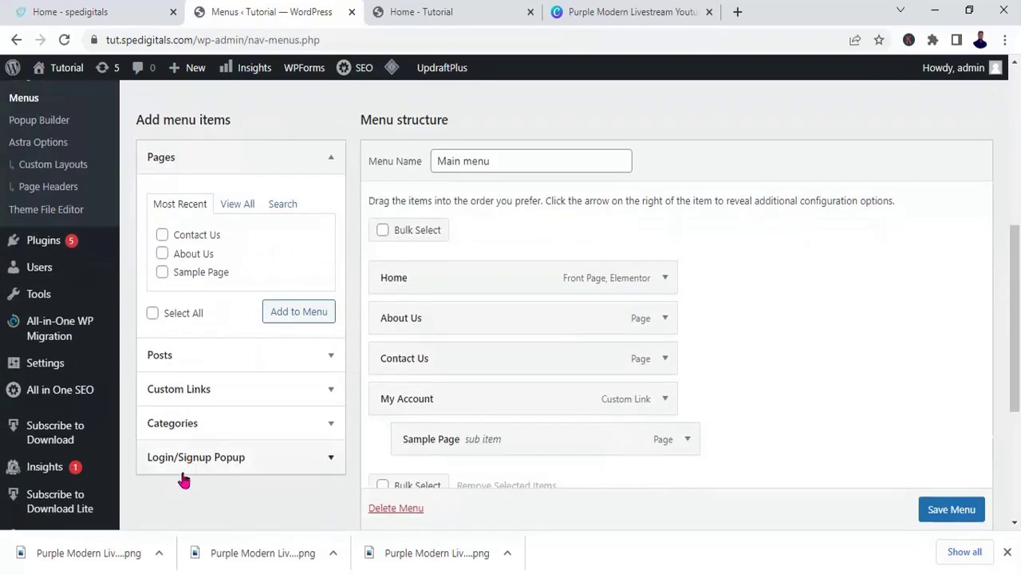
left_click(330, 463)
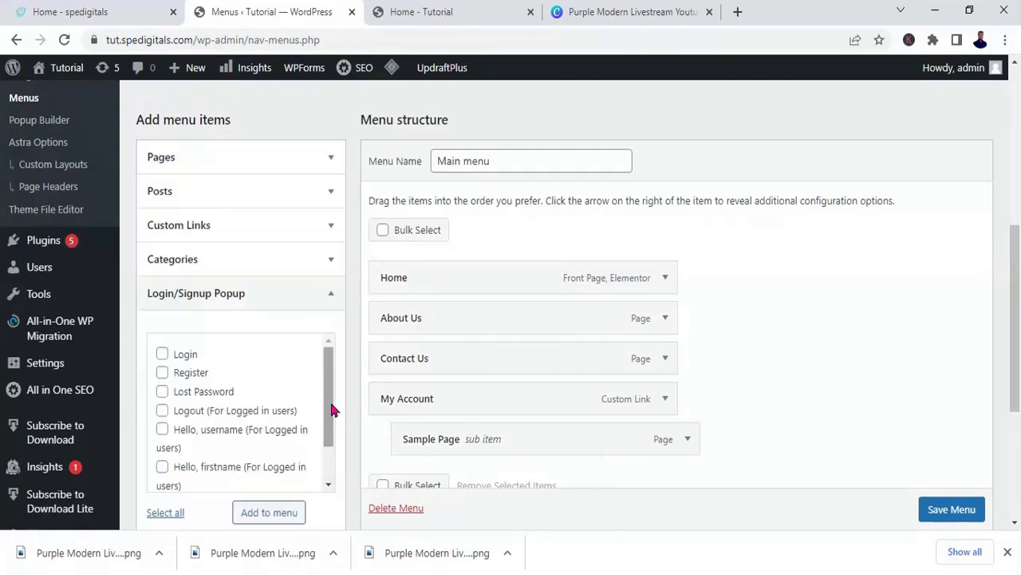
left_click_drag(330, 401, 330, 404)
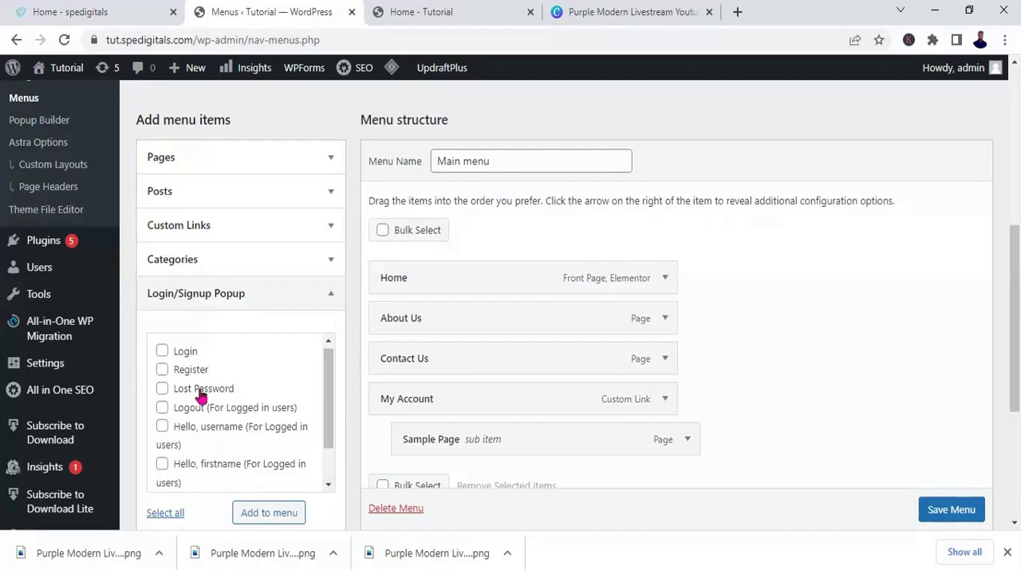
Add the Login, Register and "Hello, username" popup items to the Main menu.
left_click(162, 370)
left_click_drag(334, 410, 319, 447)
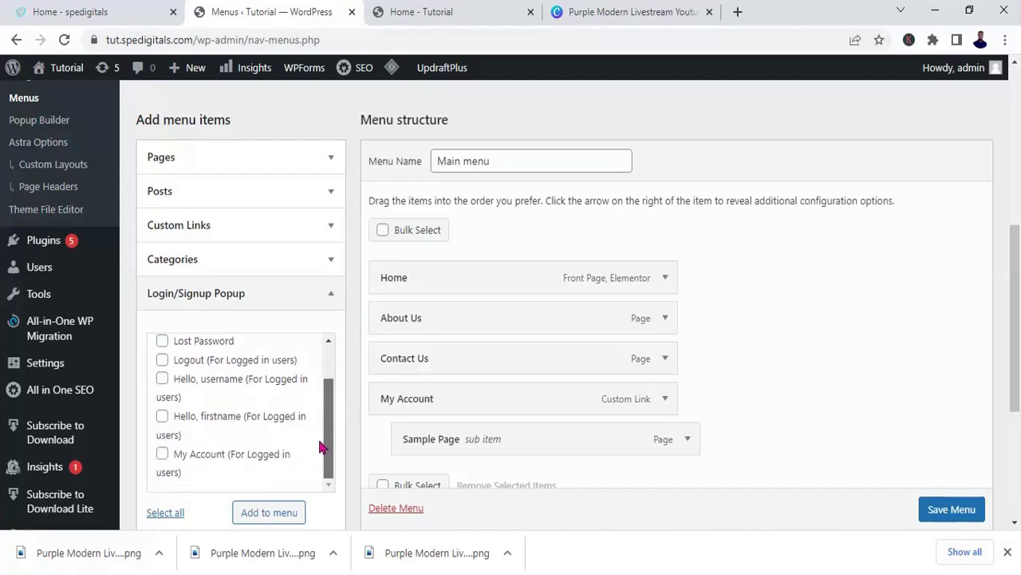
left_click(162, 417)
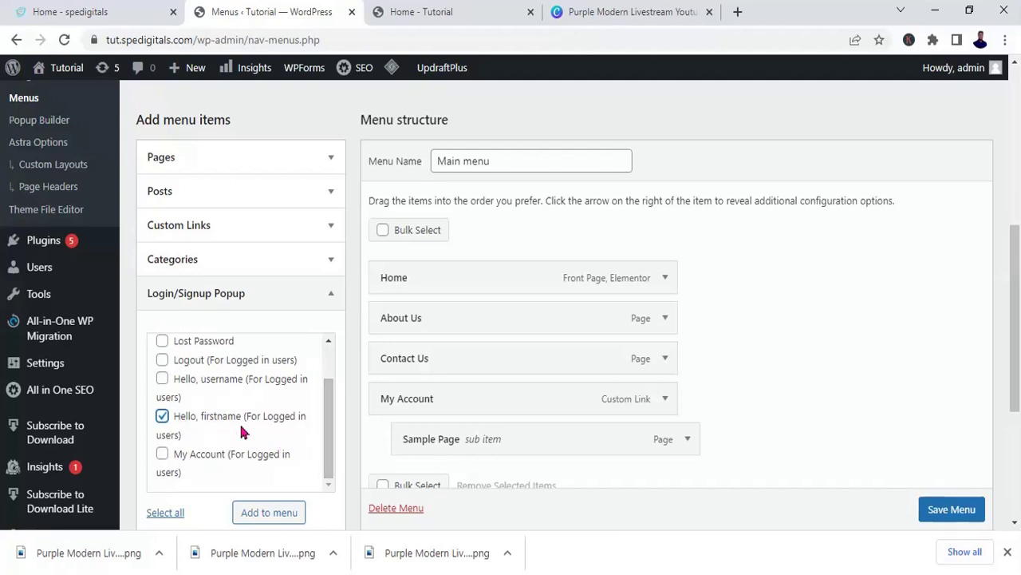
left_click(162, 416)
left_click(163, 380)
left_click_drag(324, 429, 329, 391)
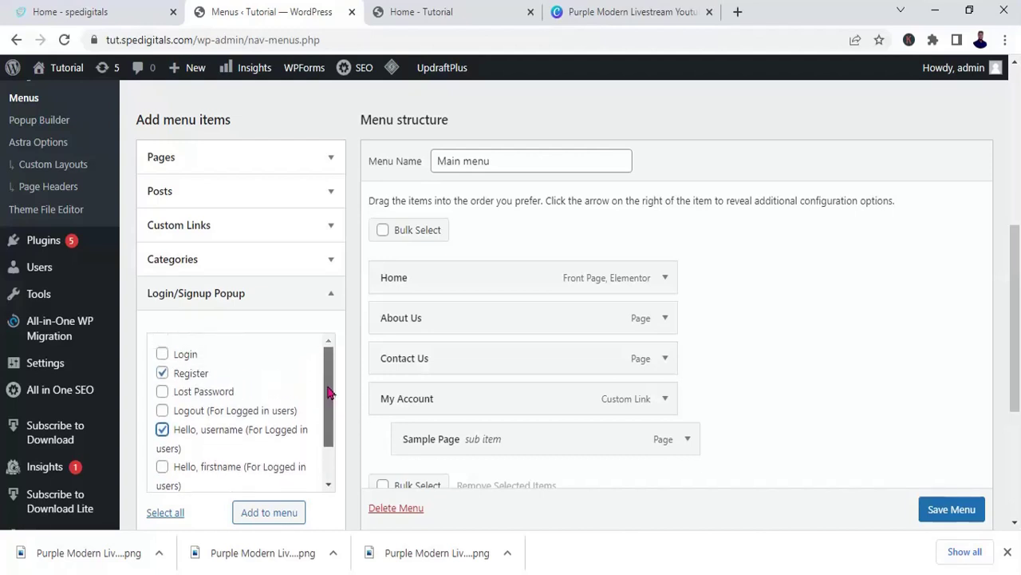
left_click(162, 356)
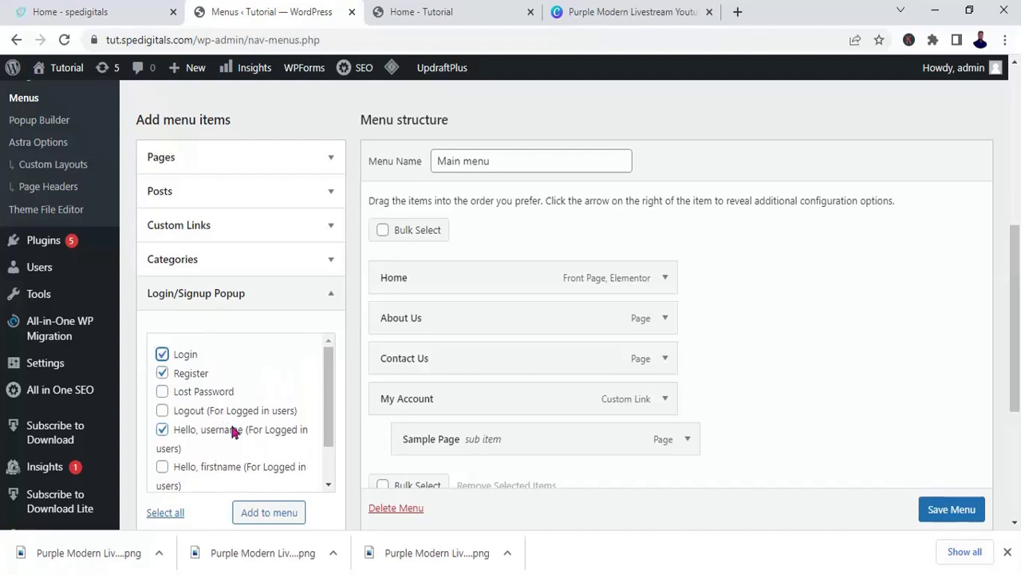
left_click(288, 518)
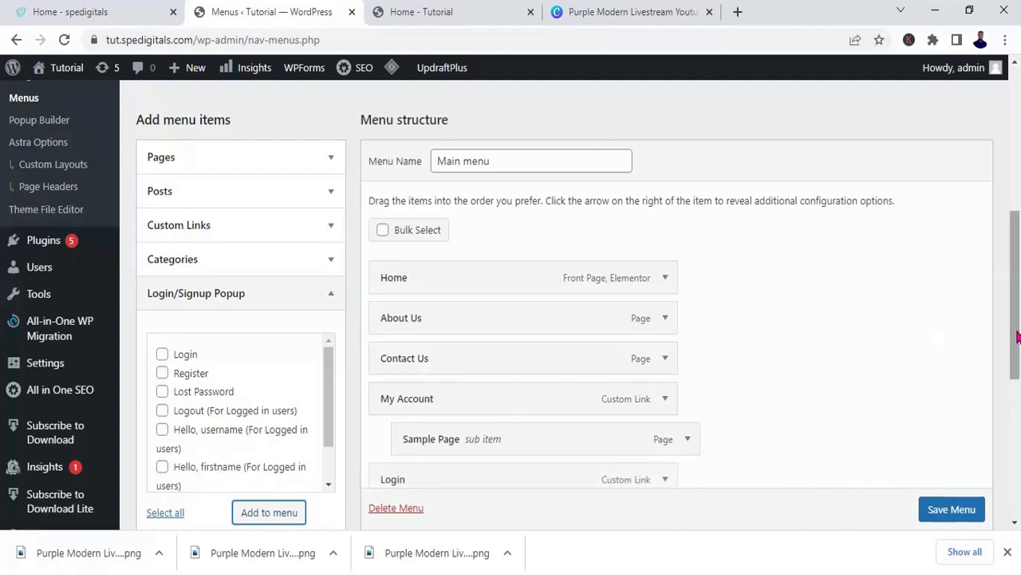
Save the Main menu with its Login, Register and "Hello, username" items and look over the updated menu page.
left_click_drag(1015, 335, 1009, 403)
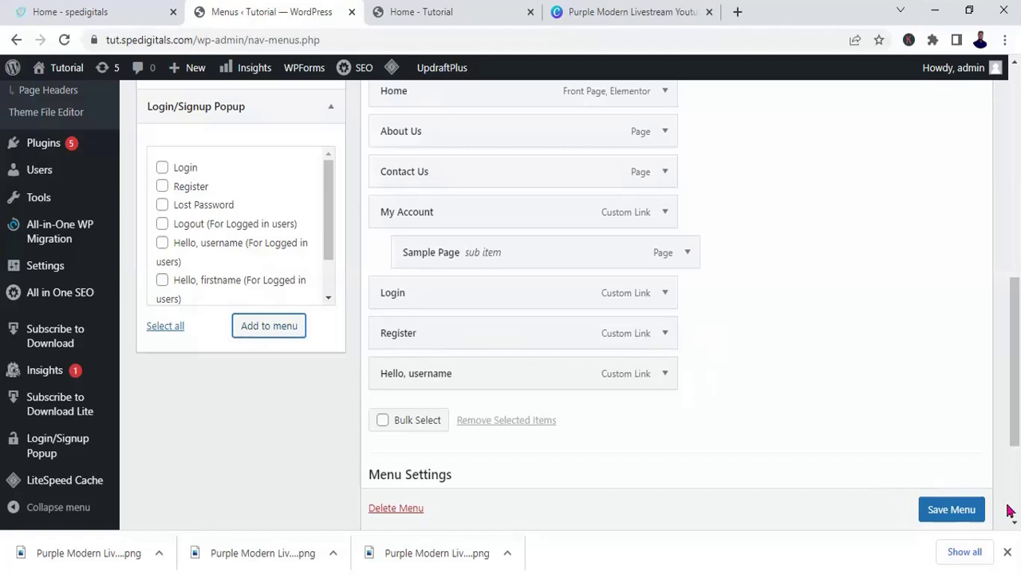
scroll(947, 515, "down", 1)
left_click(946, 512)
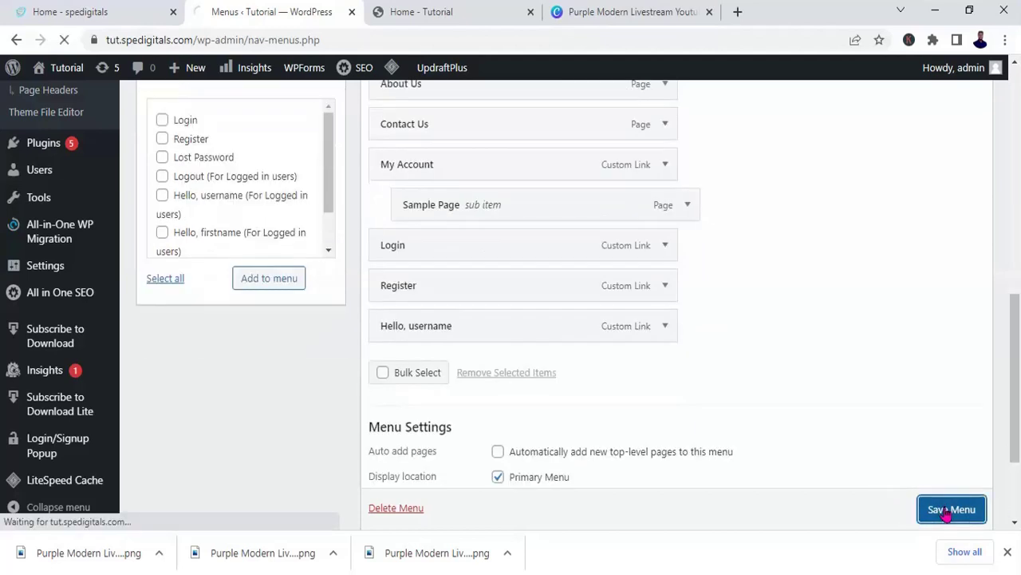
scroll(1015, 240, "down", 2)
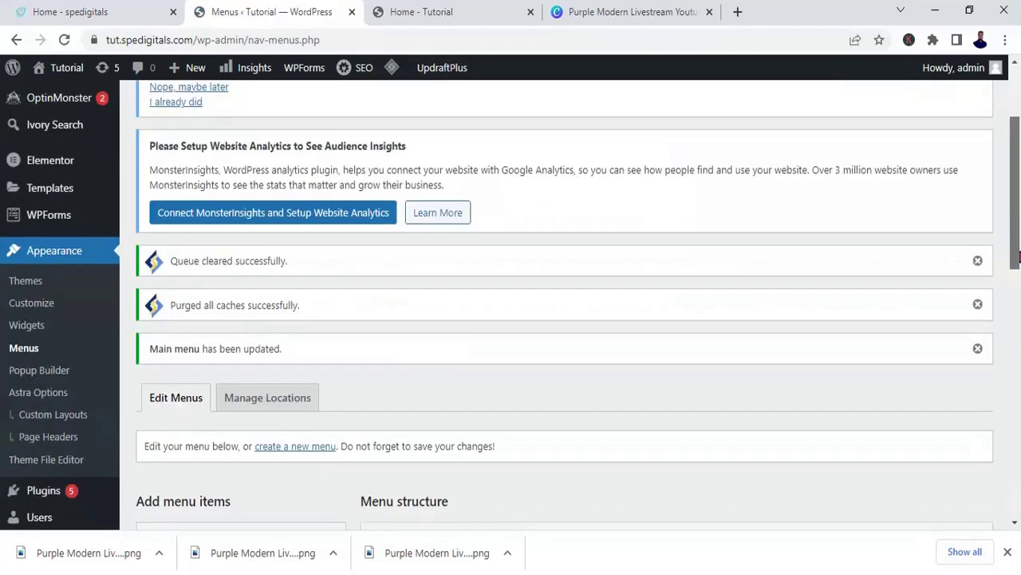
scroll(1016, 203, "up", 2)
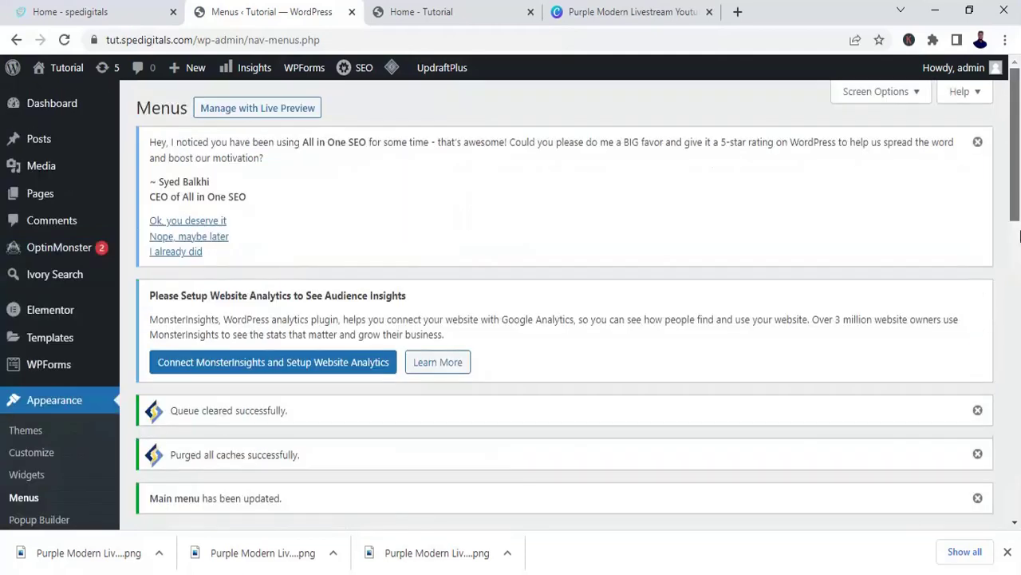
scroll(1020, 235, "down", 5)
left_click_drag(1019, 321, 1019, 174)
Reload the live site's home page to check its navigation menu.
left_click(444, 20)
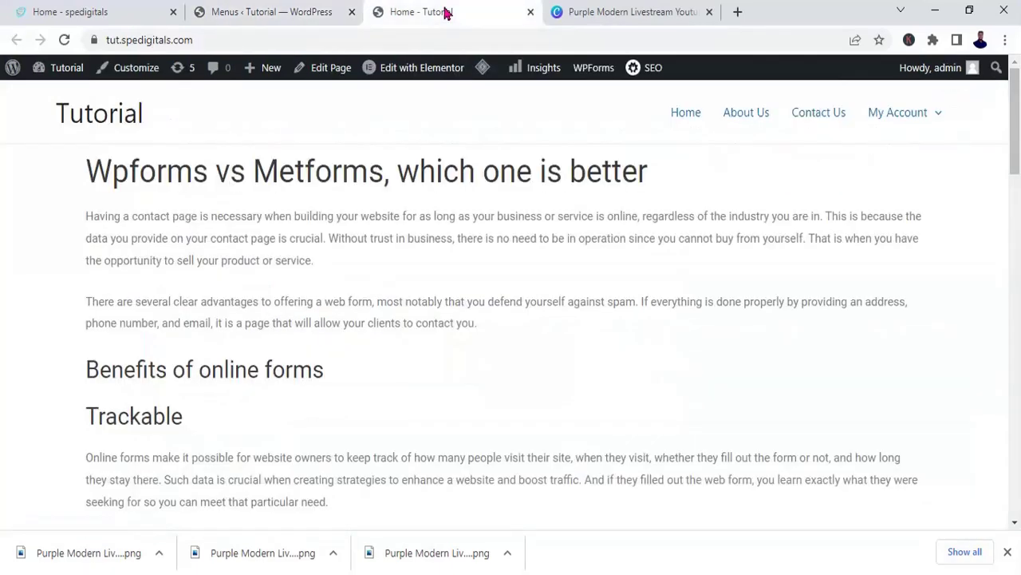
left_click(64, 39)
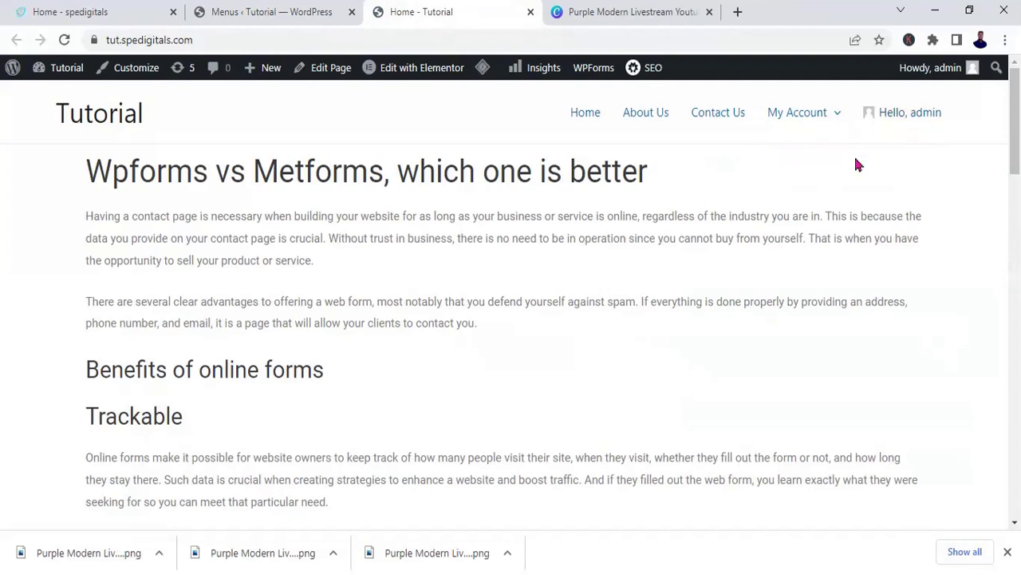
Open the Tutorial site in an incognito window and check the popups behind its Login and Register menu items.
mouse_move(67, 71)
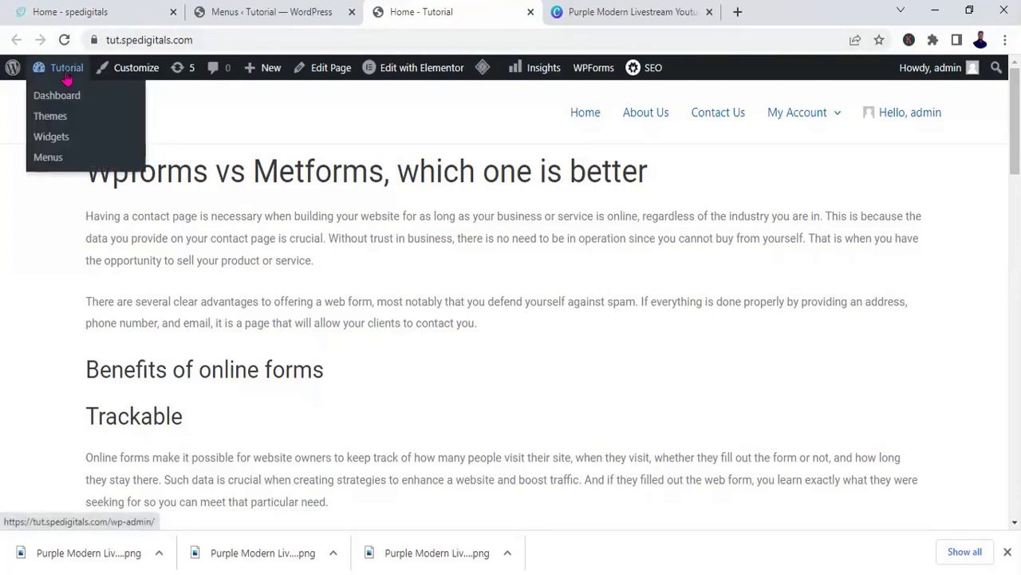
right_click(66, 71)
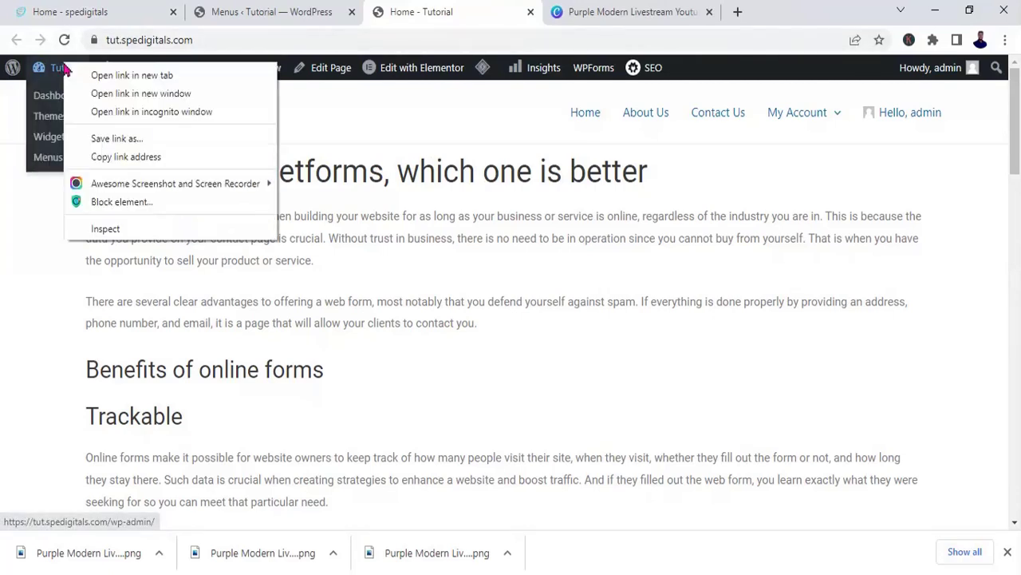
left_click(148, 113)
left_click(869, 91)
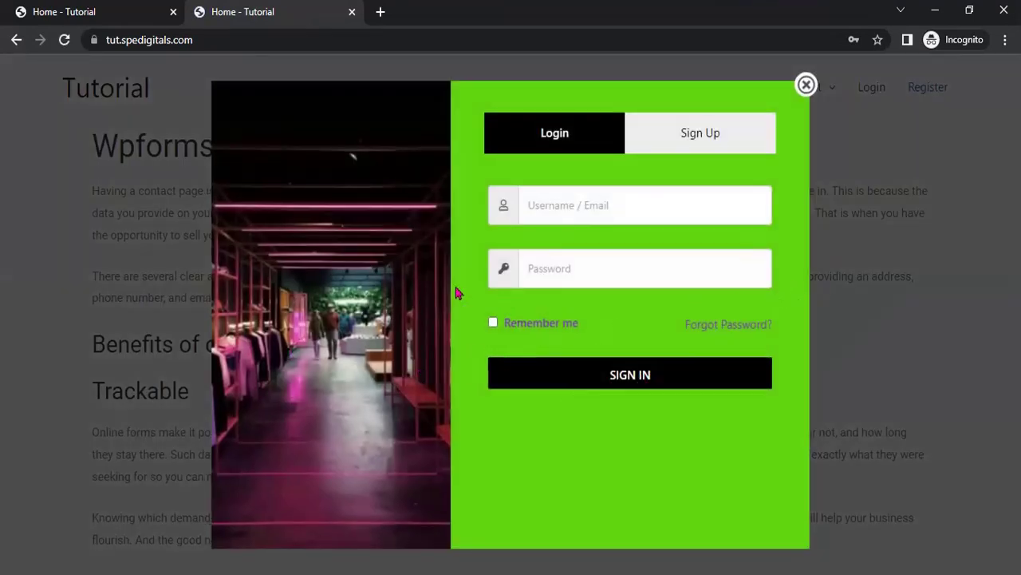
left_click(807, 84)
left_click(929, 89)
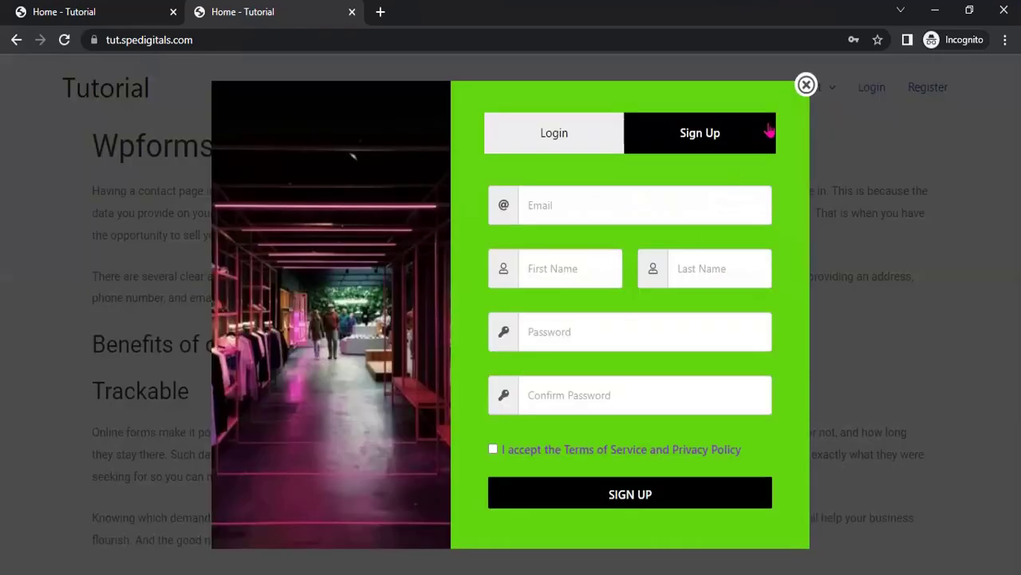
left_click(807, 85)
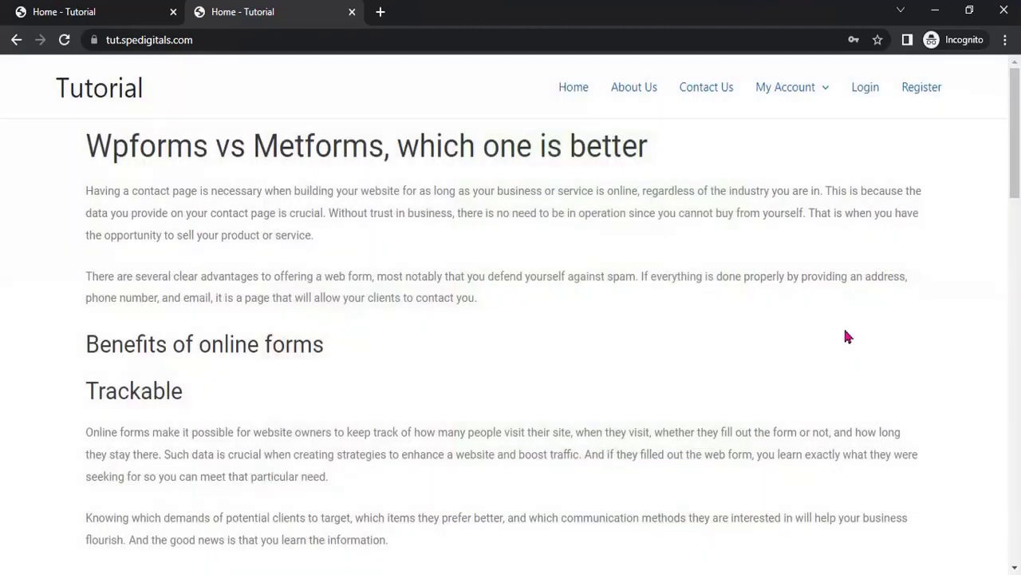
left_click(935, 10)
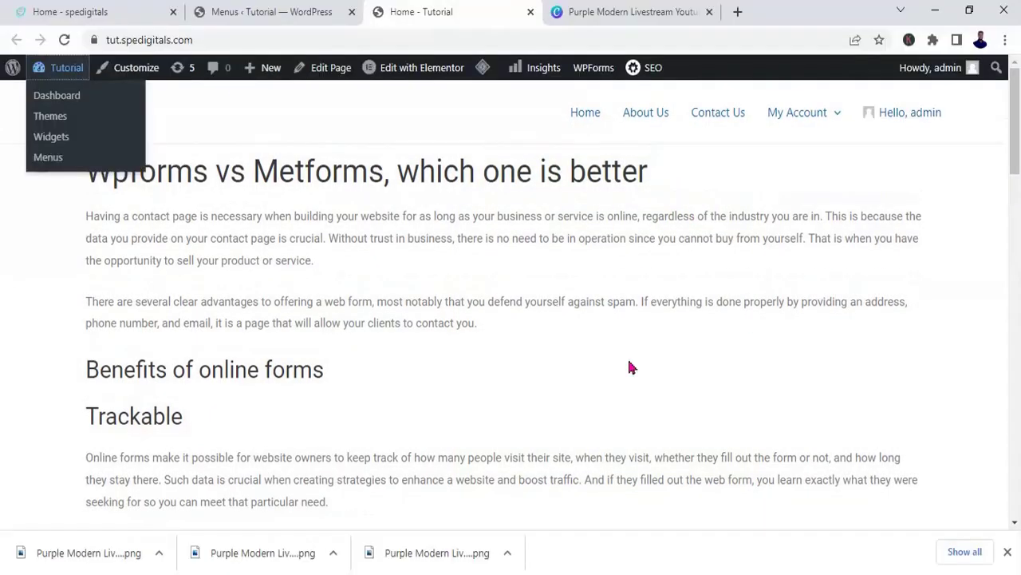
Compare the Main menu's structure in the admin with the navigation and My Account submenu shown to logged-out visitors.
left_click(279, 12)
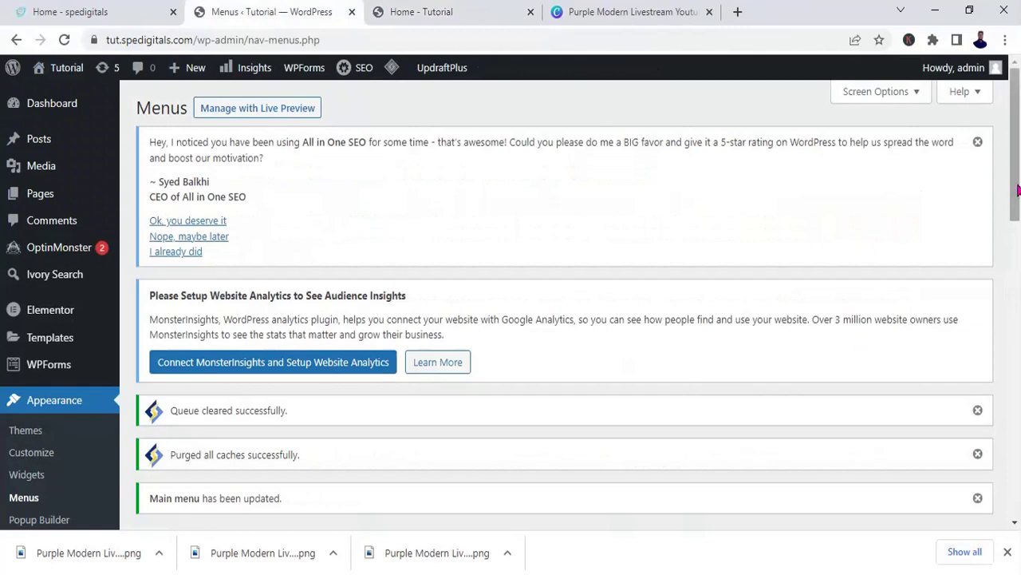
left_click_drag(1019, 191, 1018, 393)
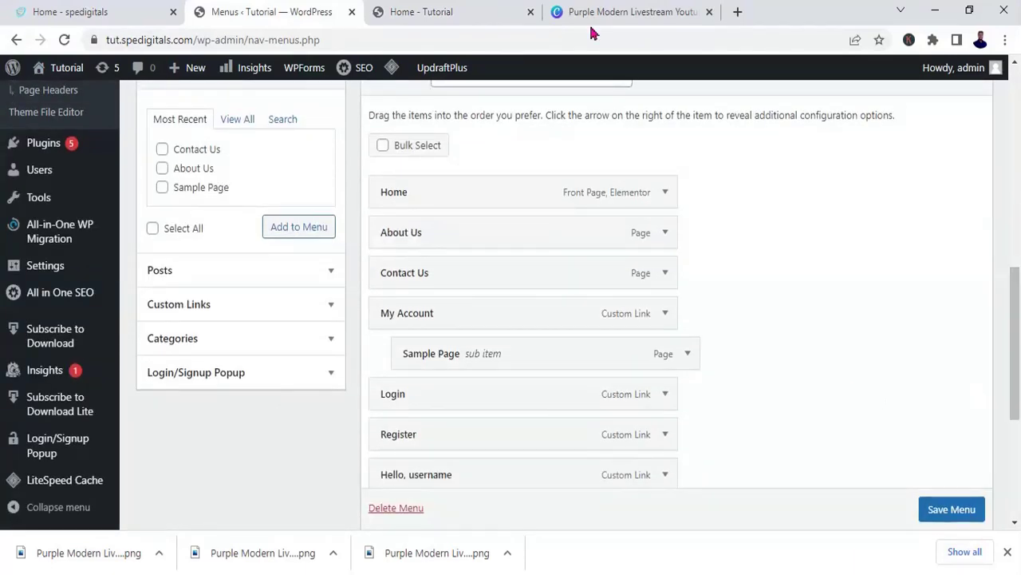
left_click(437, 11)
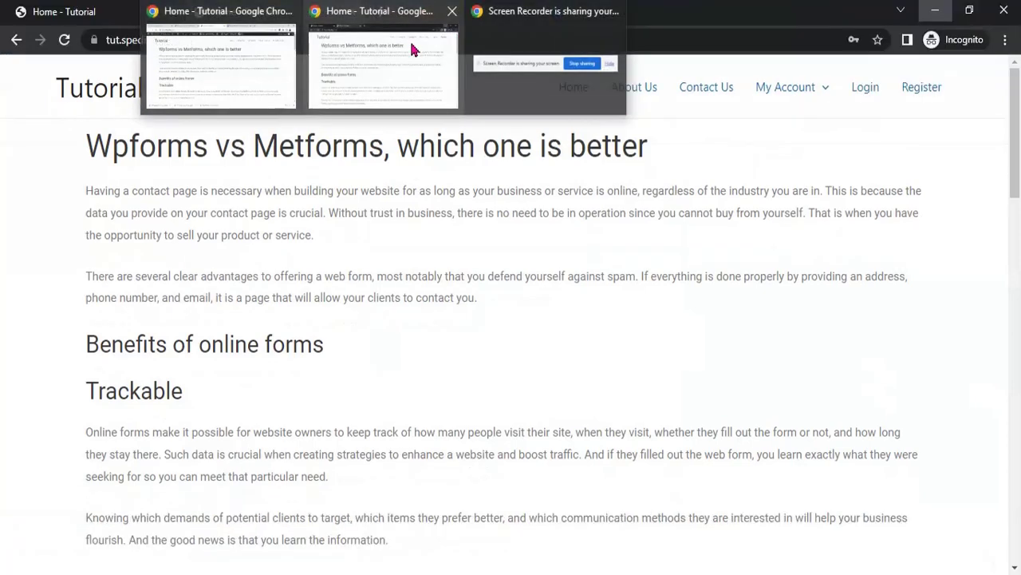
left_click(410, 45)
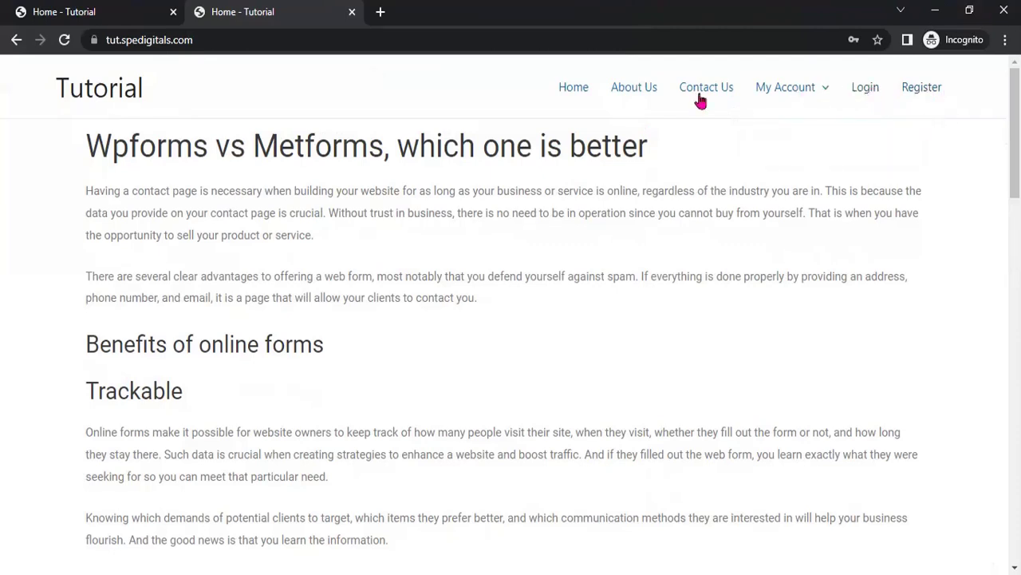
mouse_move(848, 114)
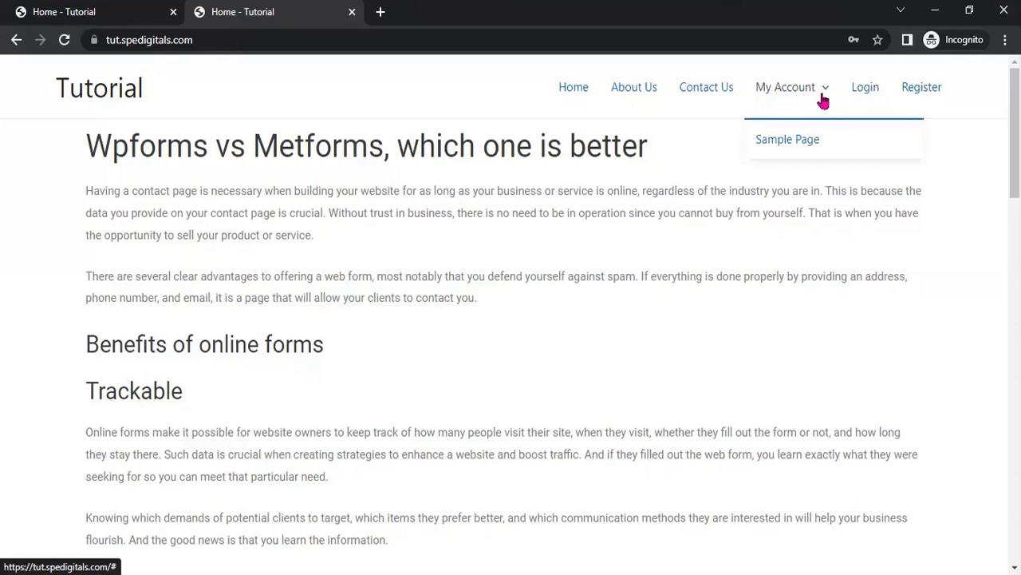
left_click(938, 16)
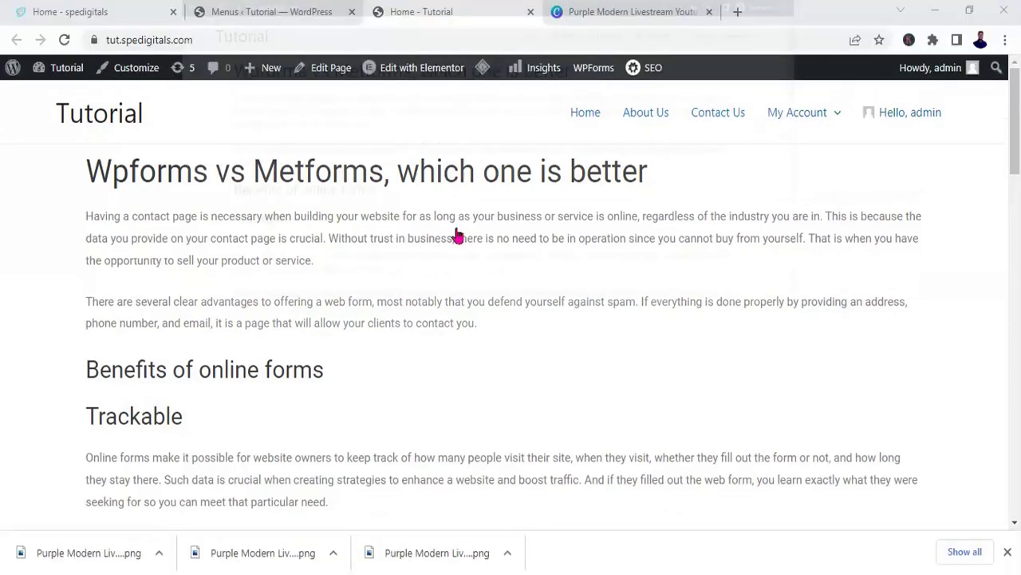
Nest the Register and Login items under My Account, below Sample Page, and save the Main menu.
left_click(290, 16)
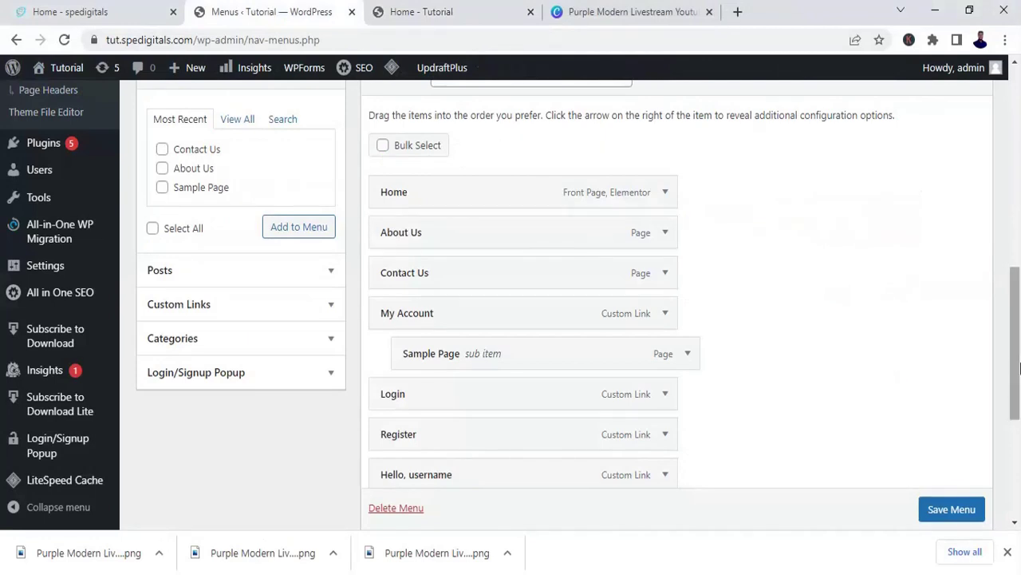
scroll(1019, 371, "down", 1)
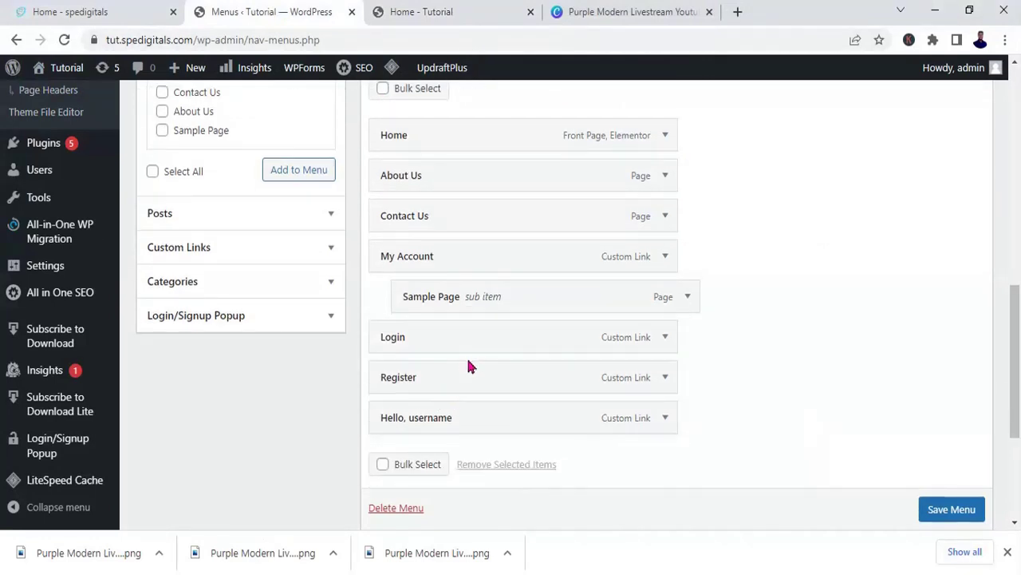
left_click_drag(469, 369, 490, 336)
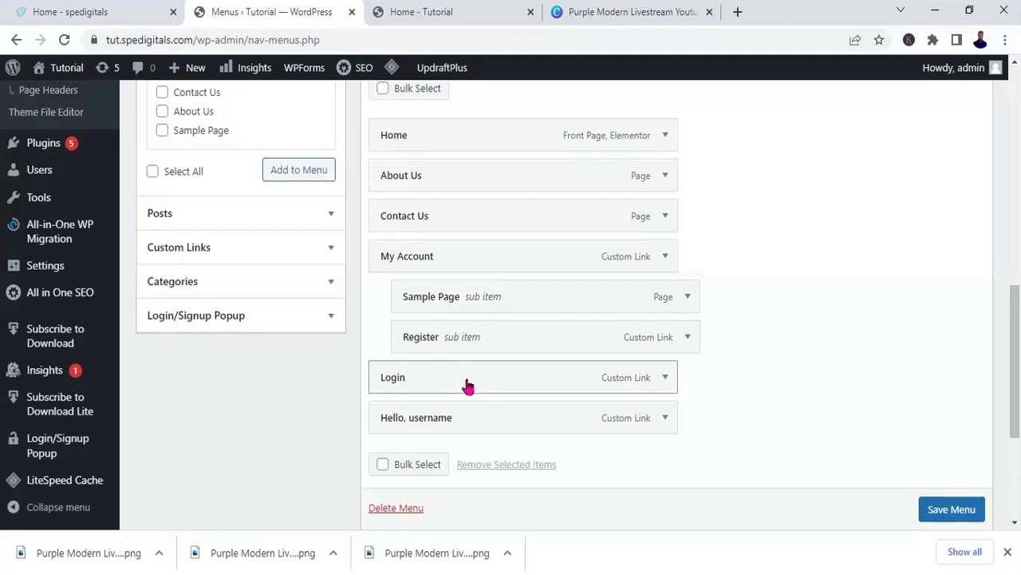
mouse_move(476, 369)
left_mouse_down()
mouse_move(482, 363)
mouse_move(488, 378)
left_mouse_up()
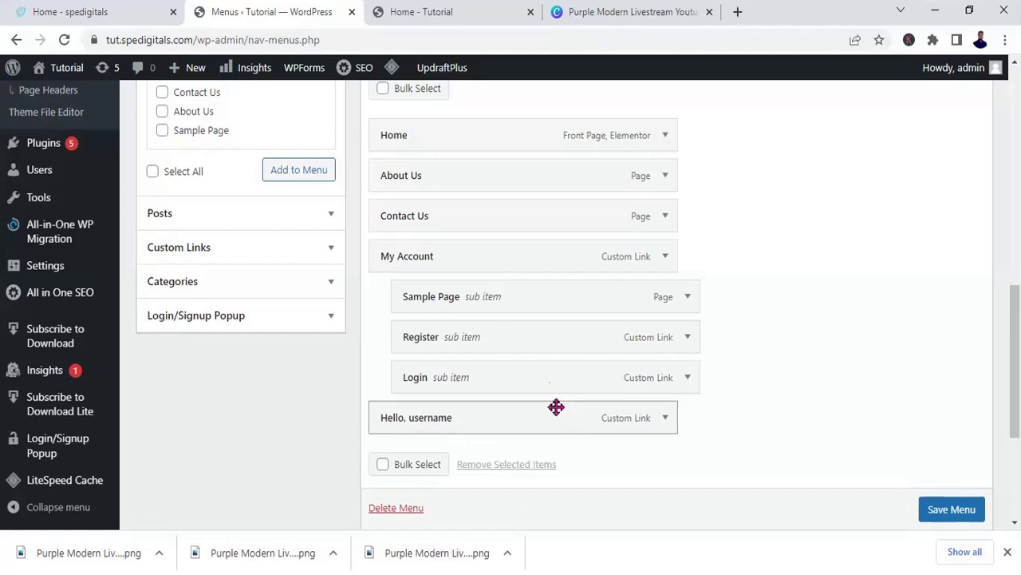
scroll(957, 517, "down", 1)
left_click(957, 510)
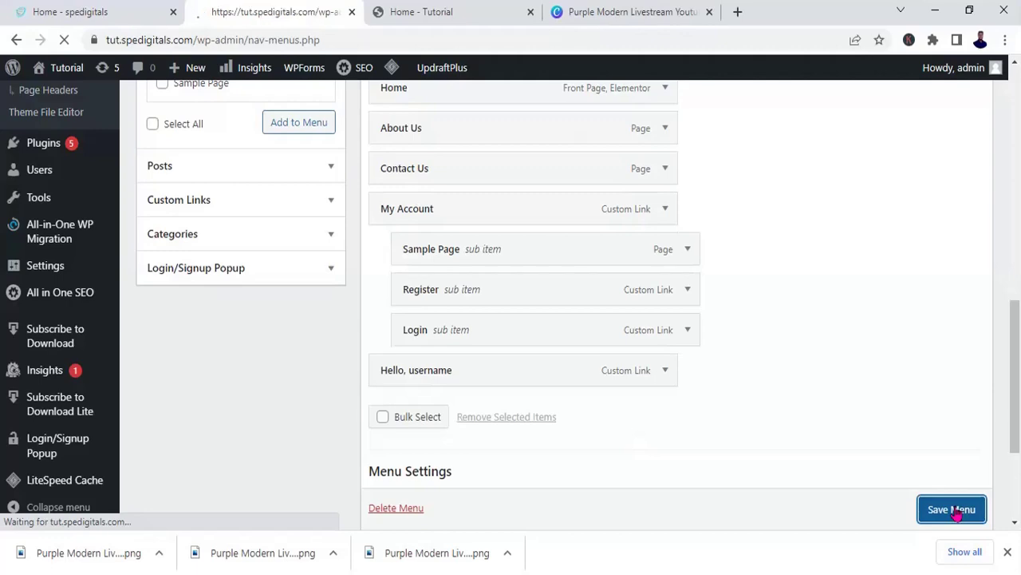
Reload the home page in the incognito window and test the Register item in the My Account submenu.
key("alt+Tab")
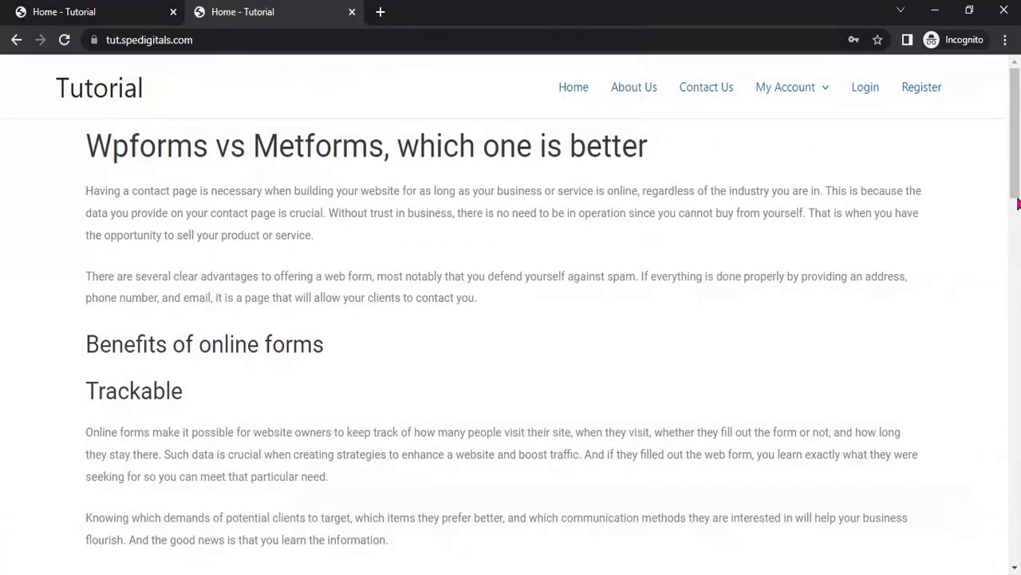
left_click(568, 89)
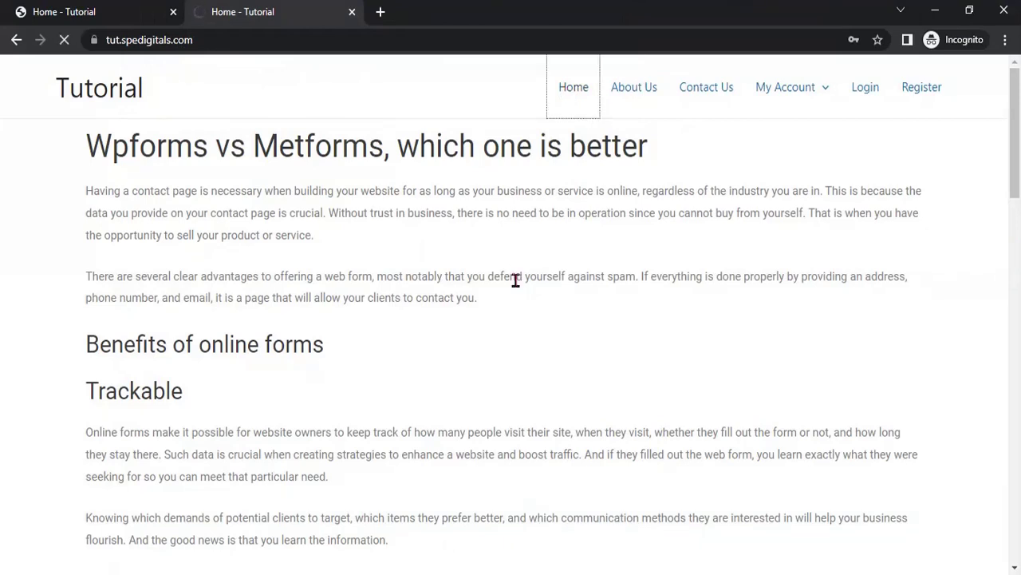
mouse_move(927, 95)
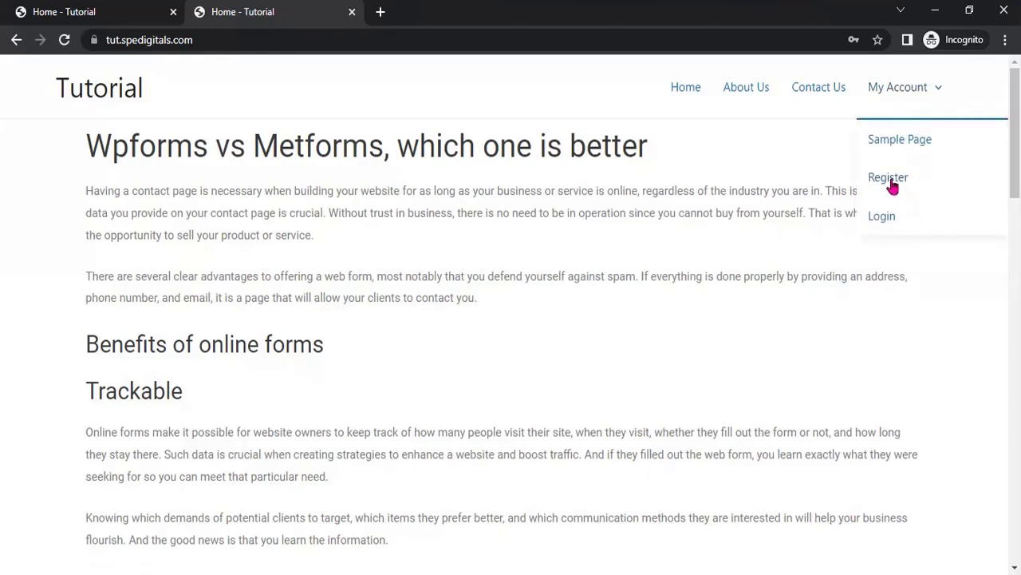
left_click(891, 181)
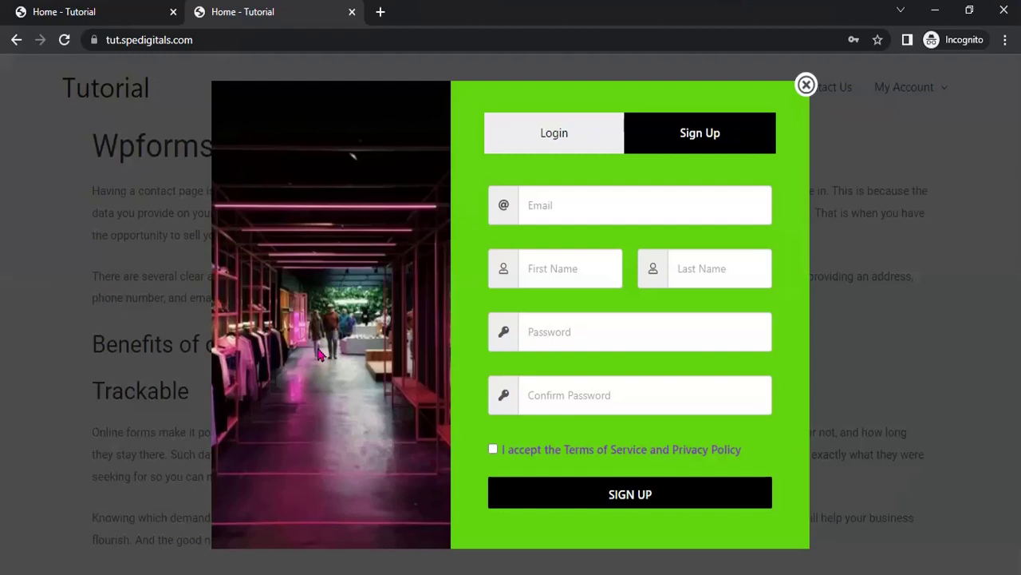
left_click(805, 85)
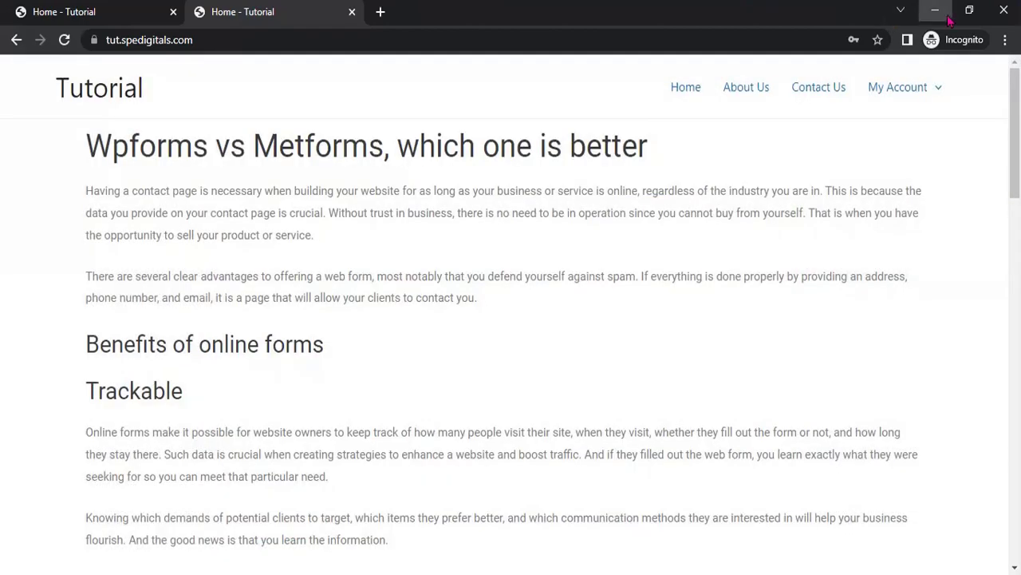
left_click(935, 10)
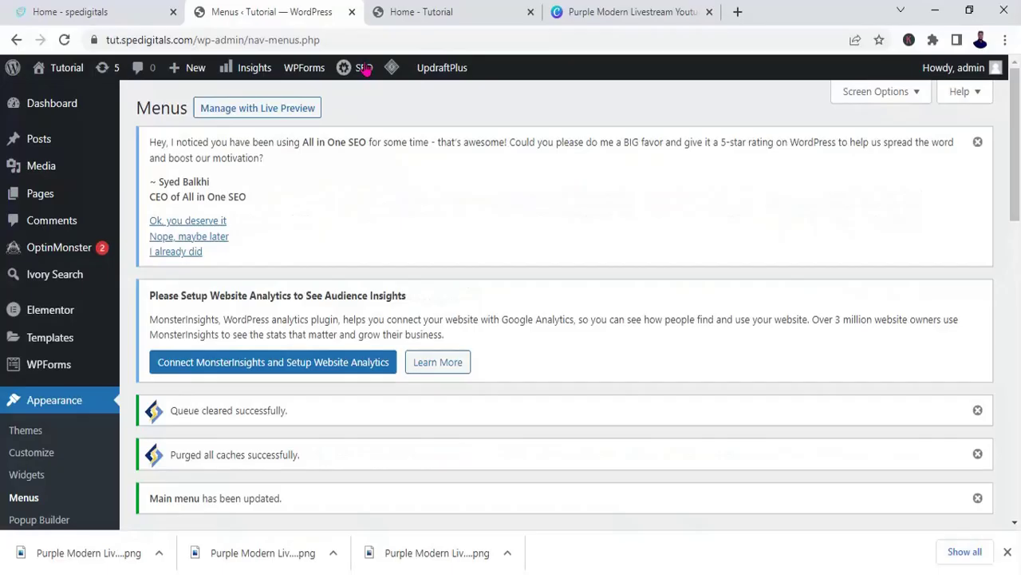
View the example login popup on the spedigitals site and open the Login/Signup Popup plugin's Style settings on the Tutorial site.
left_click(142, 15)
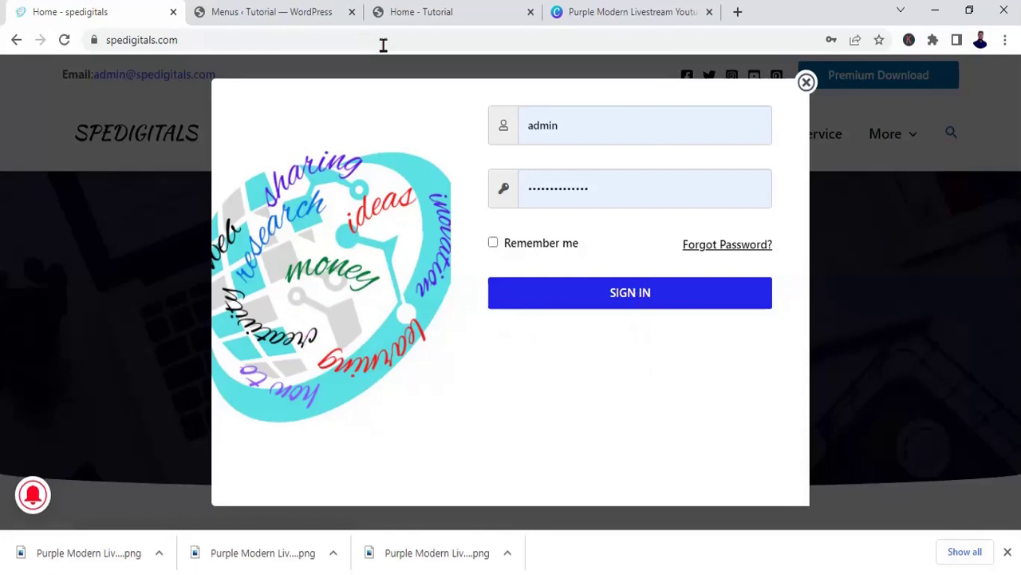
left_click(293, 12)
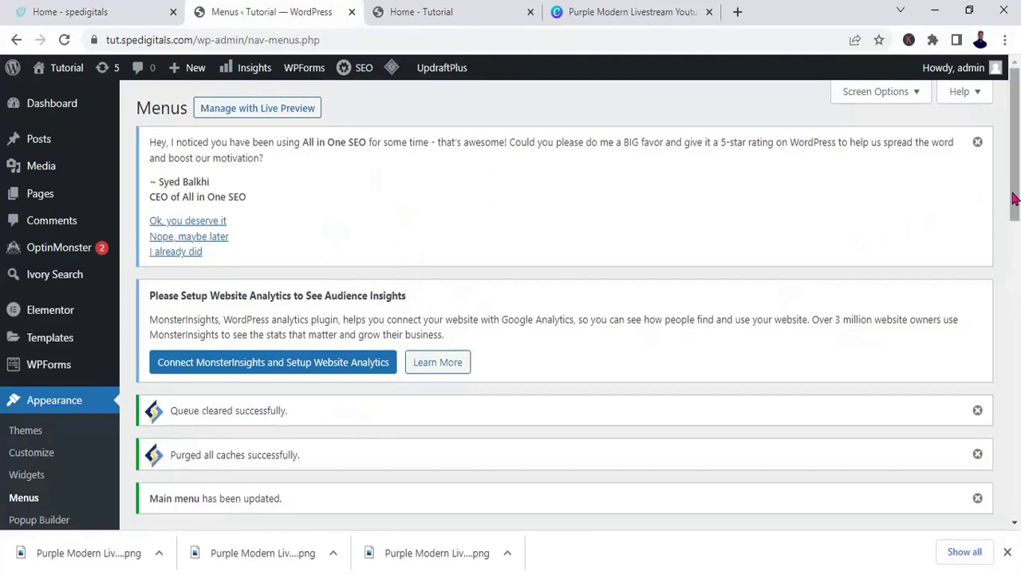
left_click_drag(1013, 198, 994, 372)
mouse_move(76, 443)
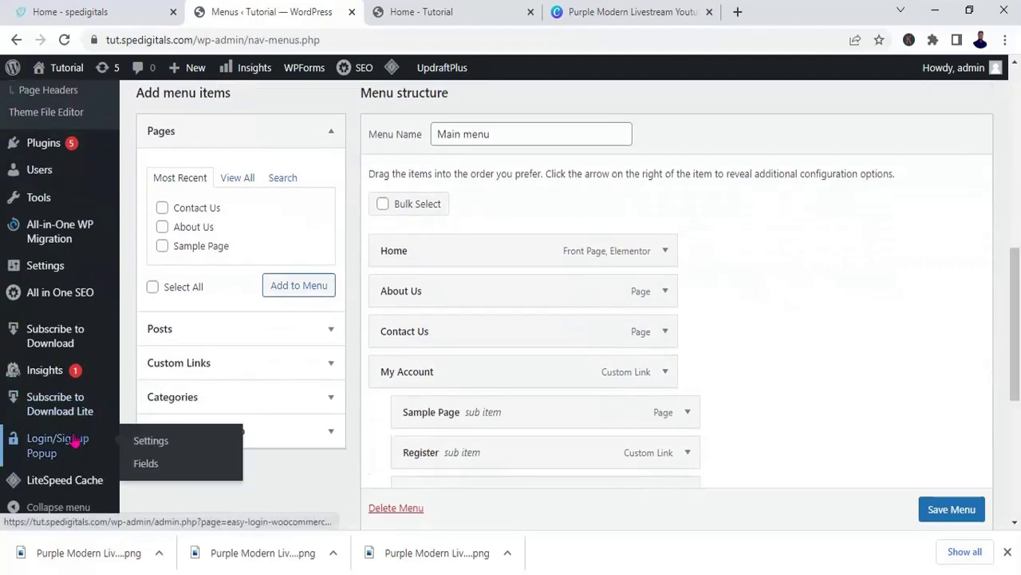
left_click(164, 444)
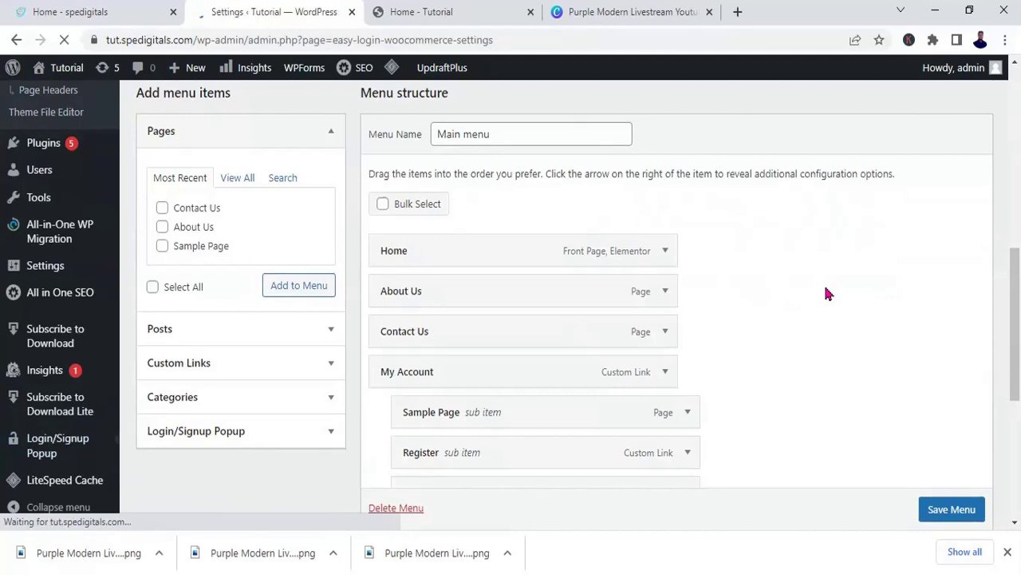
scroll(1014, 277, "down", 5)
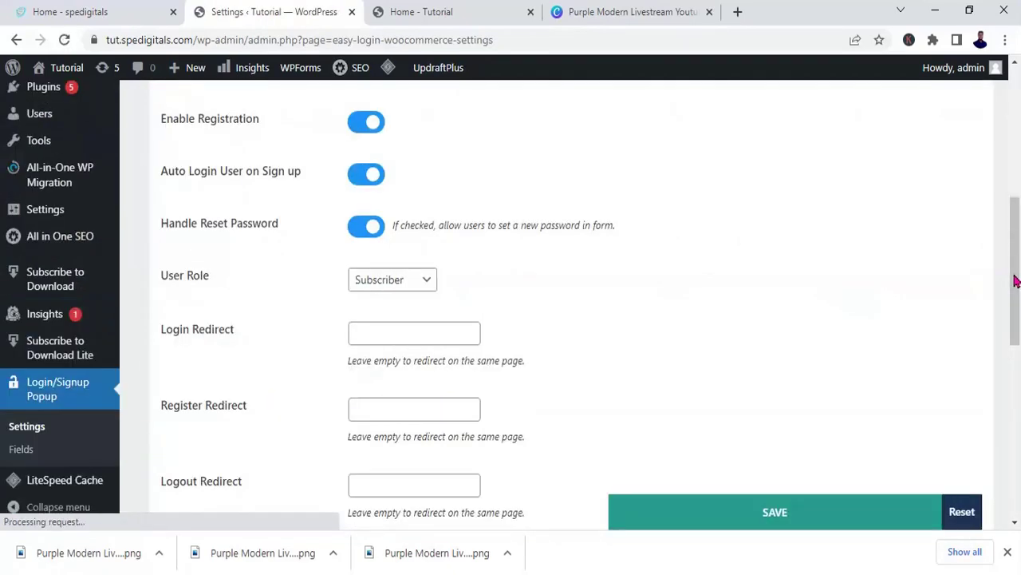
left_click_drag(1016, 281, 1017, 207)
scroll(1018, 208, "down", 2)
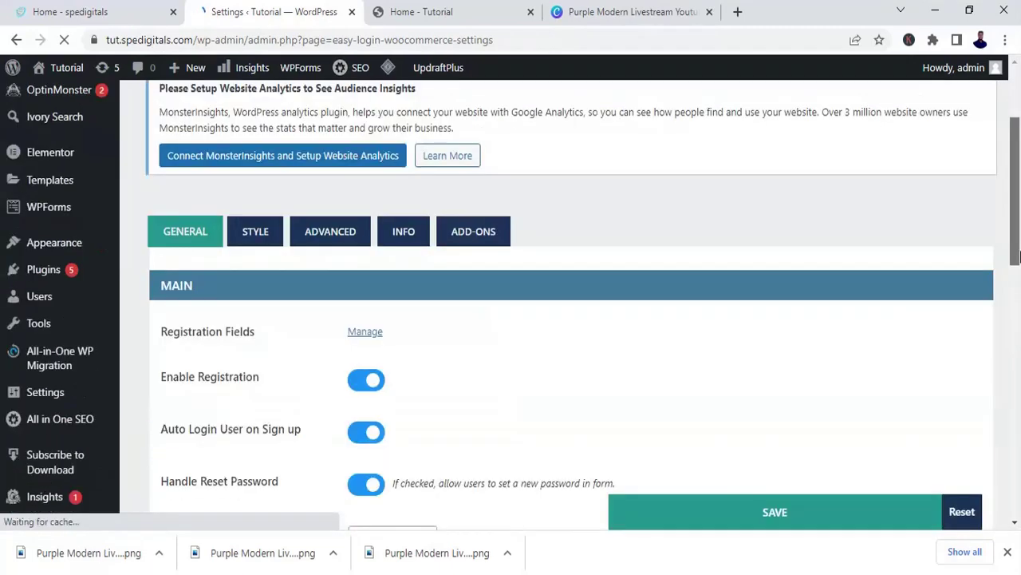
left_click(255, 236)
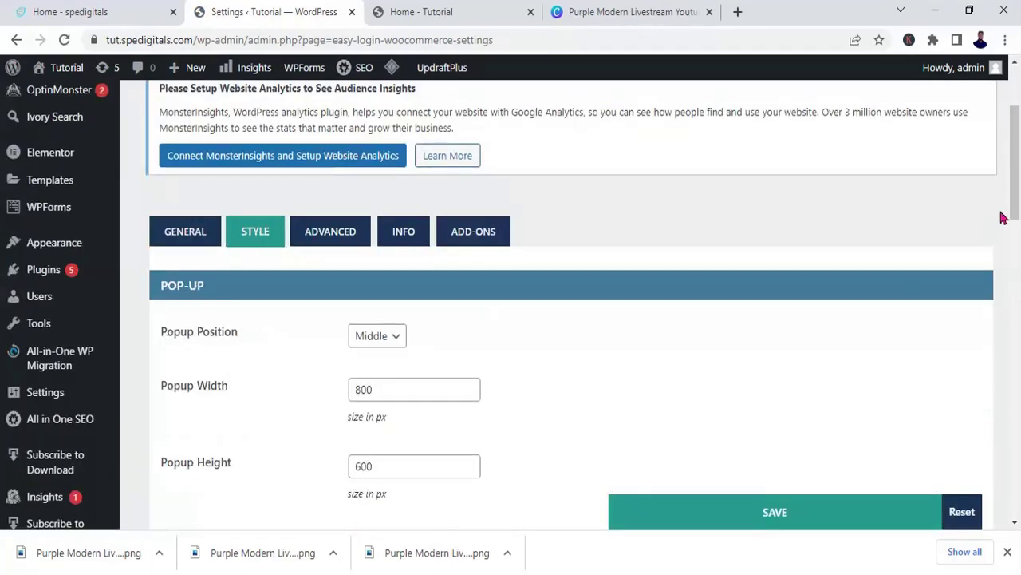
Replace the popup's sidebar image with How-to-2022-11-11T013445.117.jpg from the media library.
left_click_drag(1017, 209, 1017, 308)
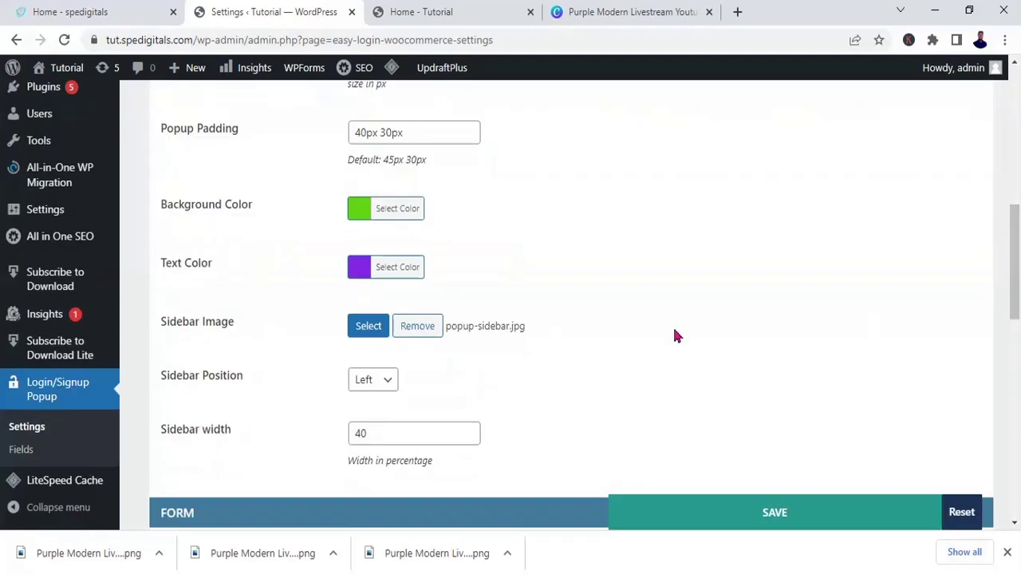
left_click(369, 326)
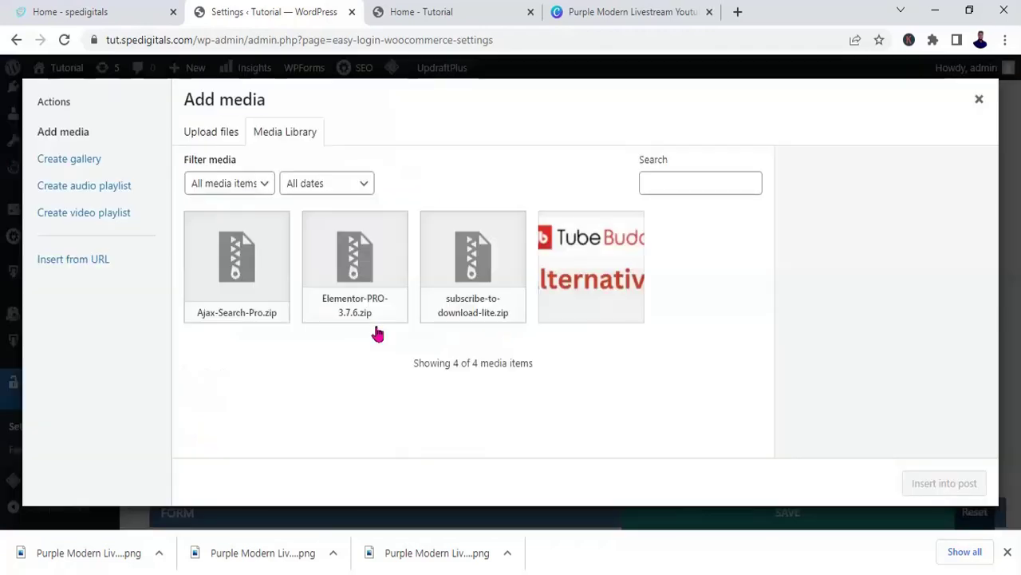
left_click(598, 279)
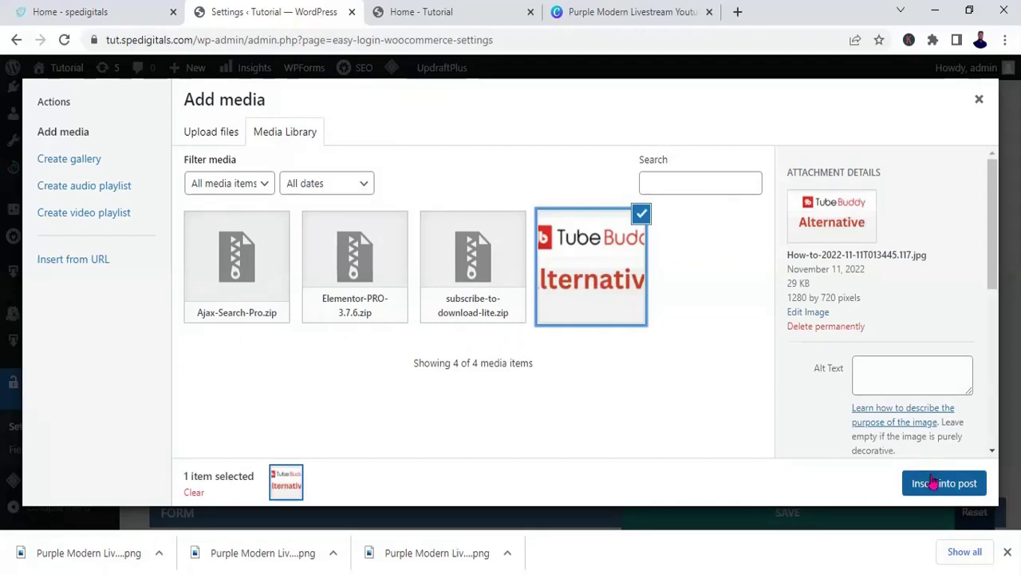
left_click(933, 482)
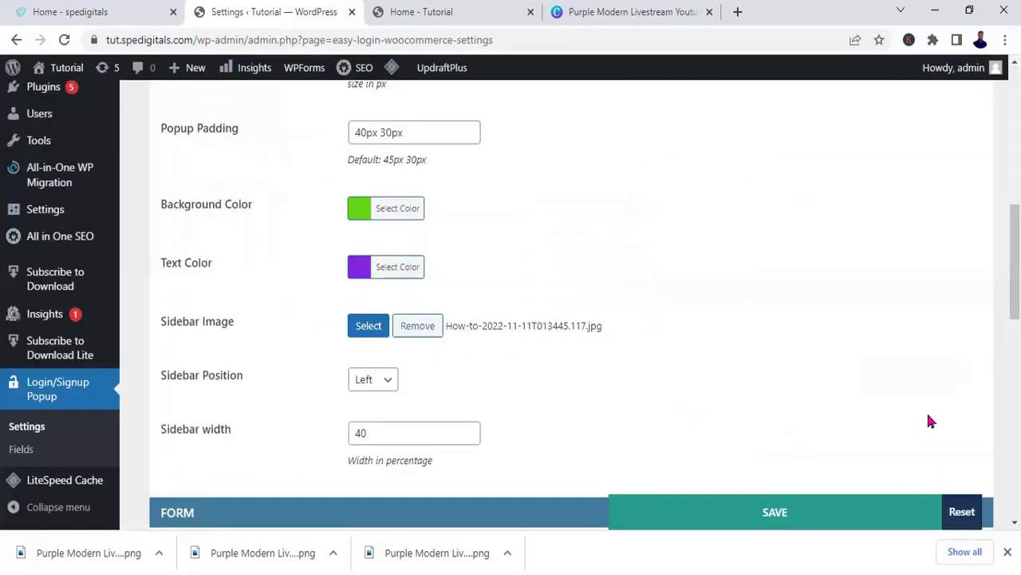
left_click_drag(1017, 298, 1017, 304)
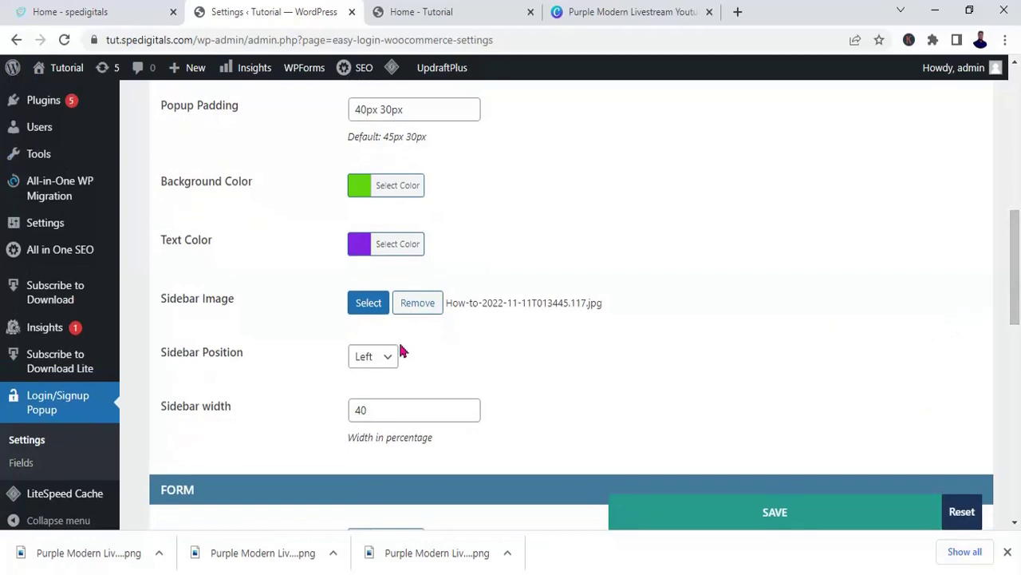
Save the popup style settings, and open the Register popup under My Account on the home page in the incognito window.
left_click(801, 526)
left_click(374, 57)
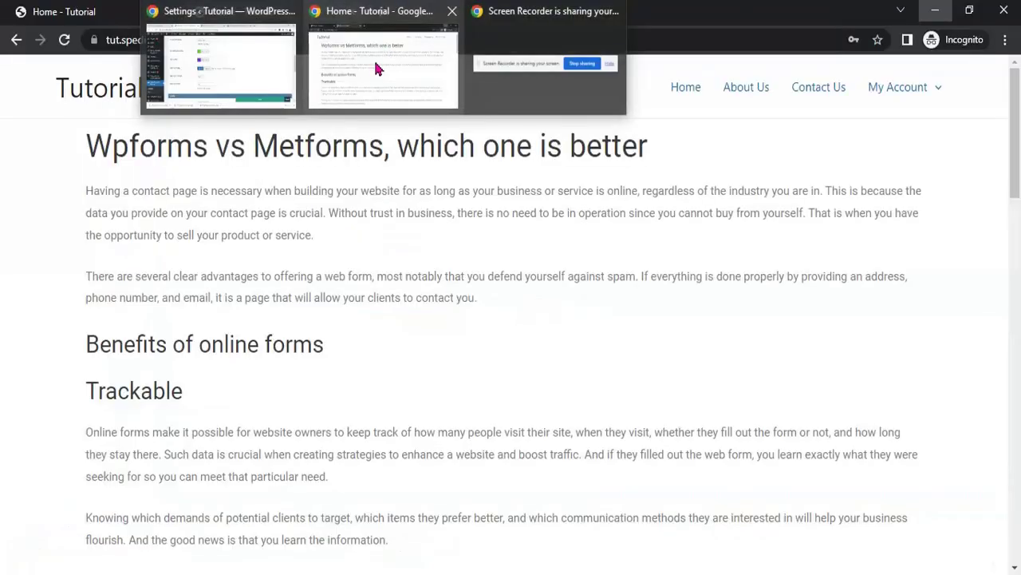
left_click(103, 87)
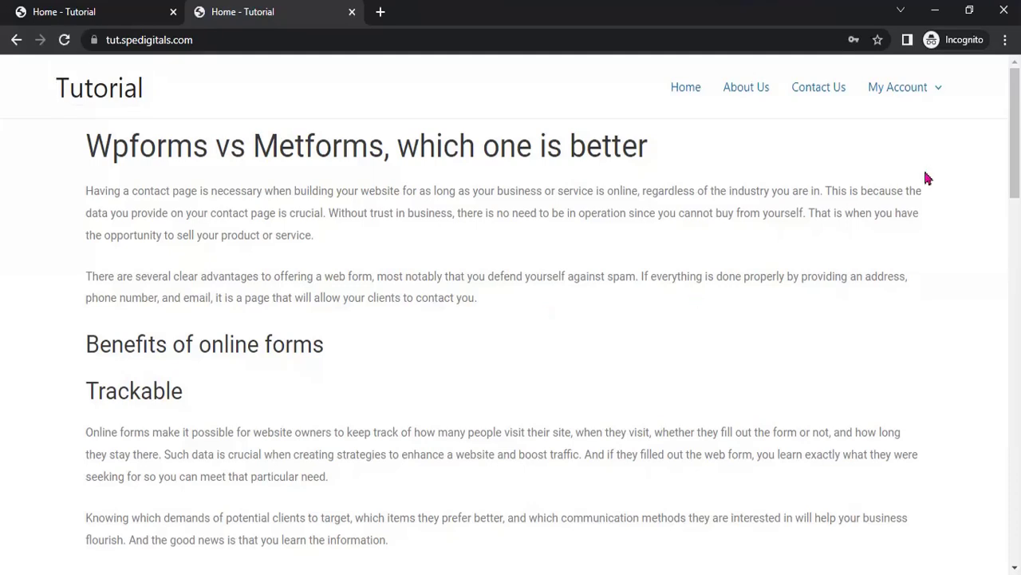
mouse_move(921, 96)
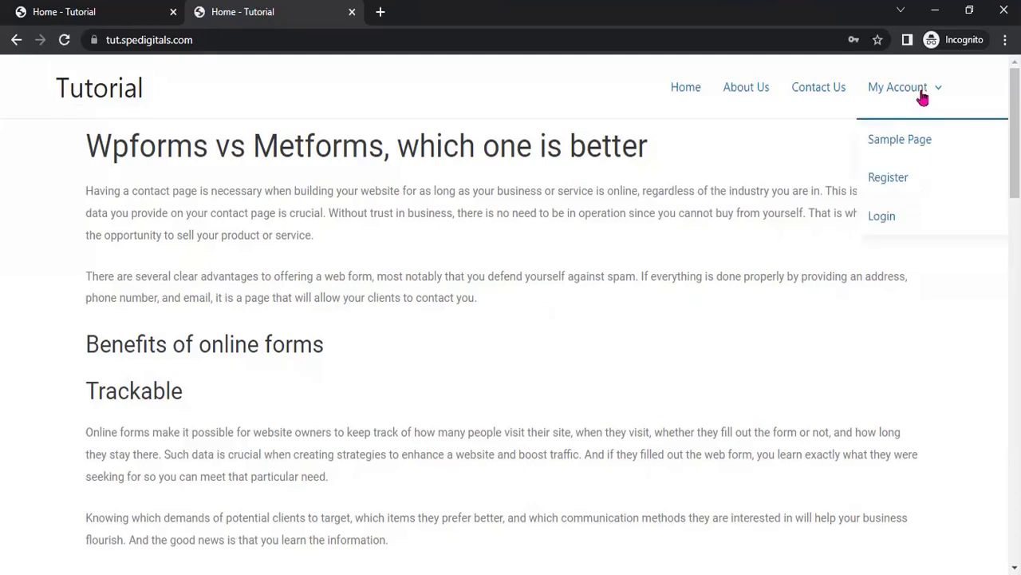
left_click(895, 184)
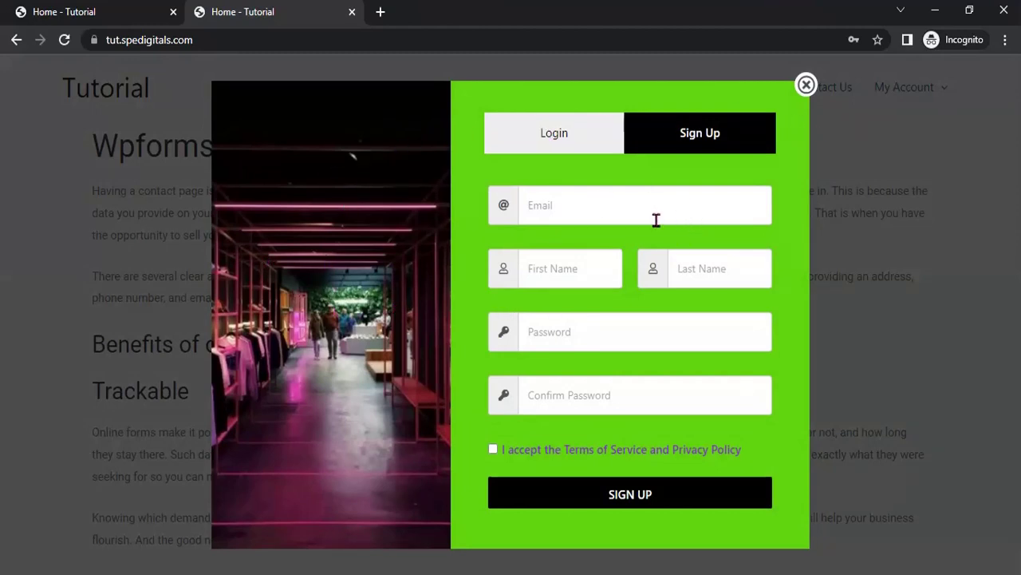
Purge all LiteSpeed caches from the WordPress admin window and reload the Tutorial home page there.
left_click(935, 11)
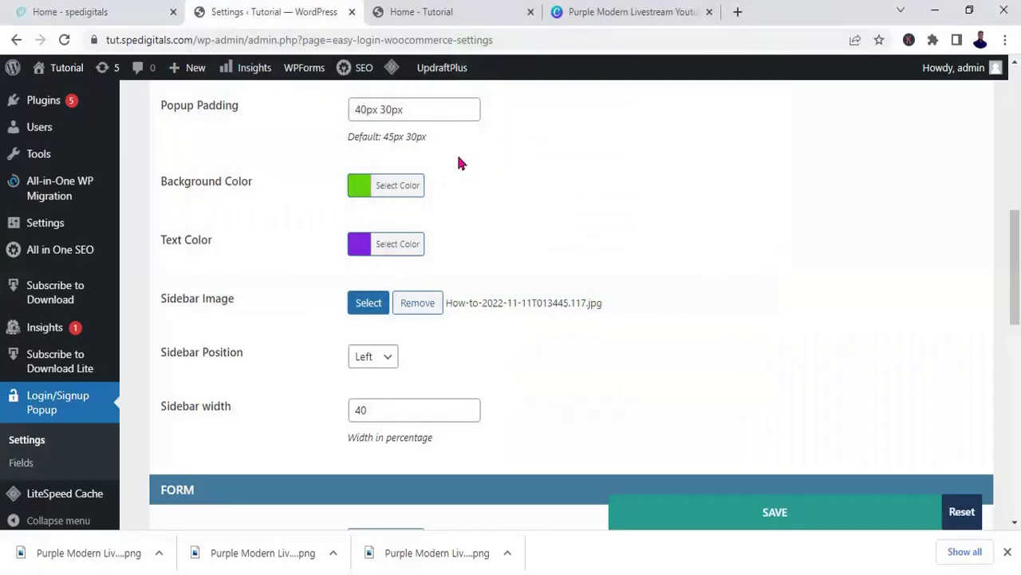
mouse_move(391, 71)
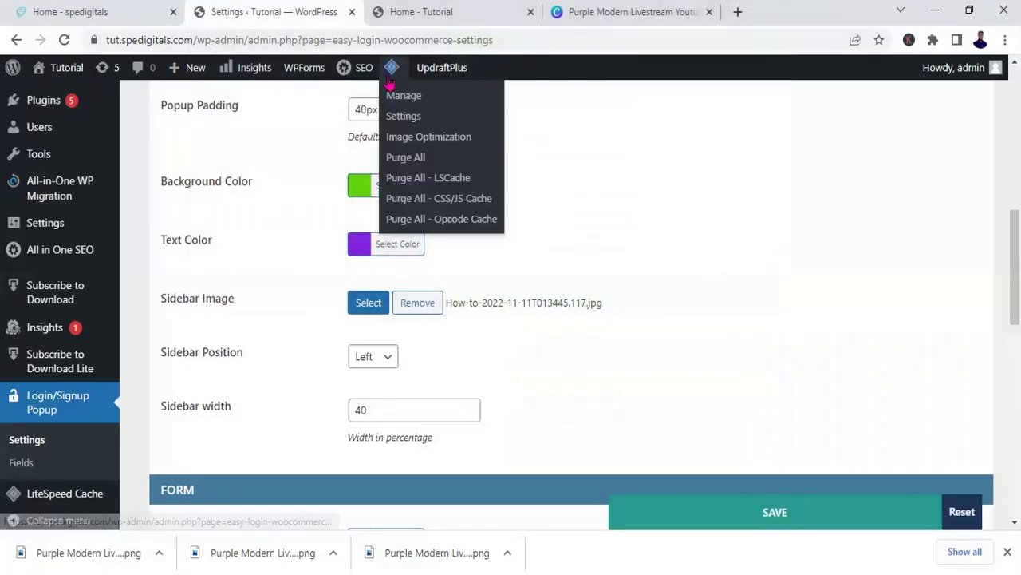
left_click(407, 159)
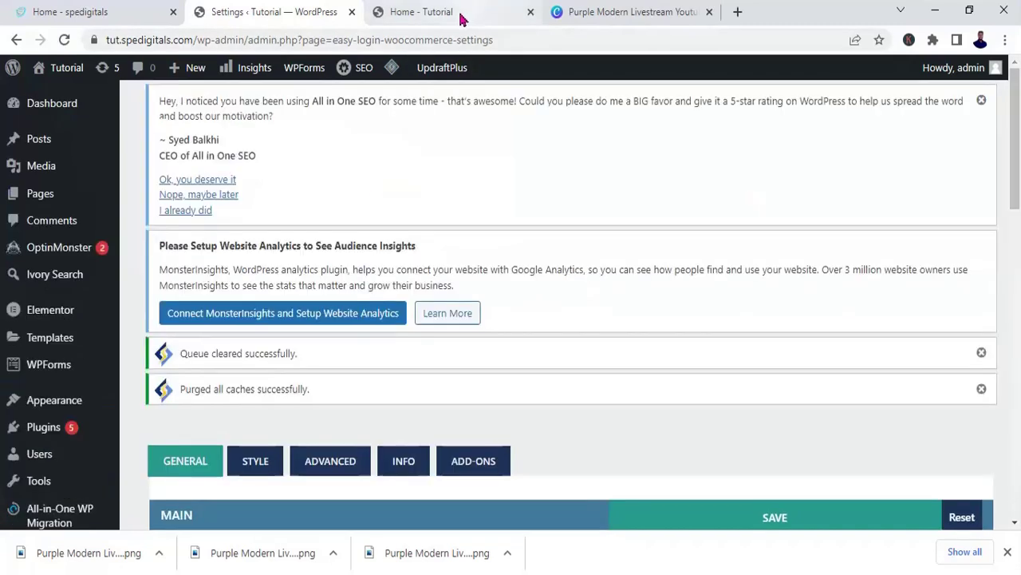
left_click(456, 16)
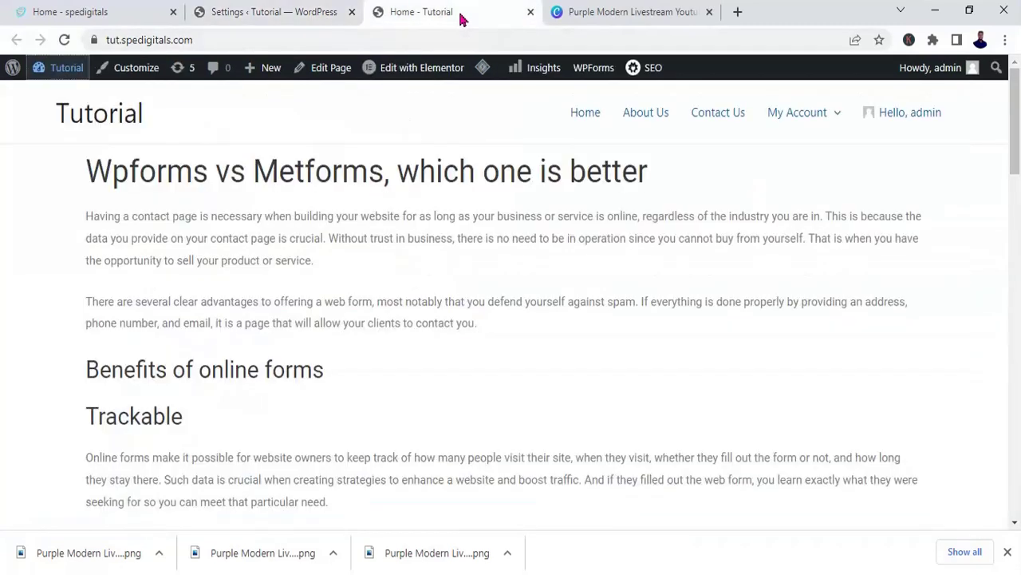
left_click(65, 42)
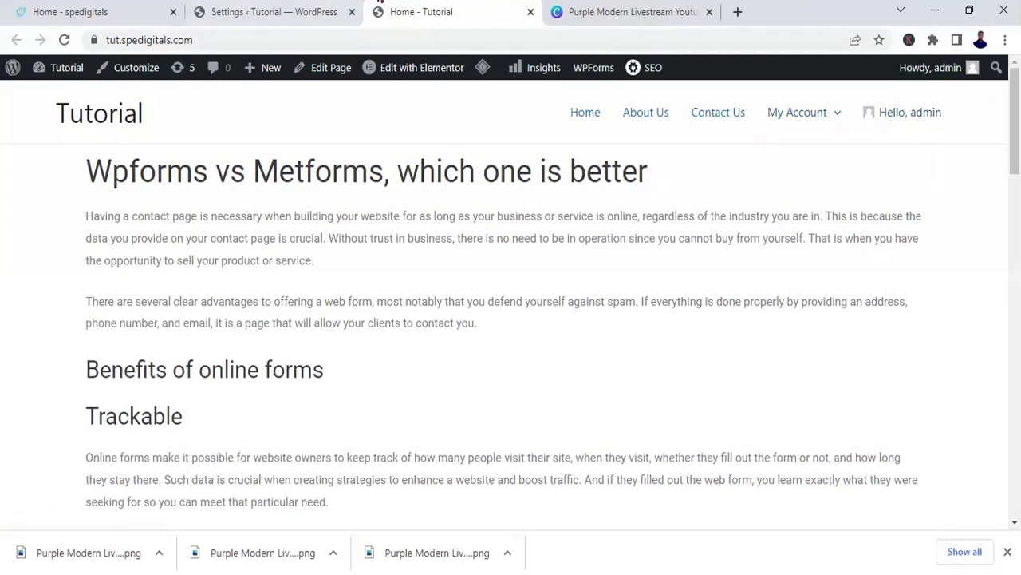
Switch to the incognito window, close the sign-up popup, reload the home page and expand the My Account submenu.
mouse_move(413, 57)
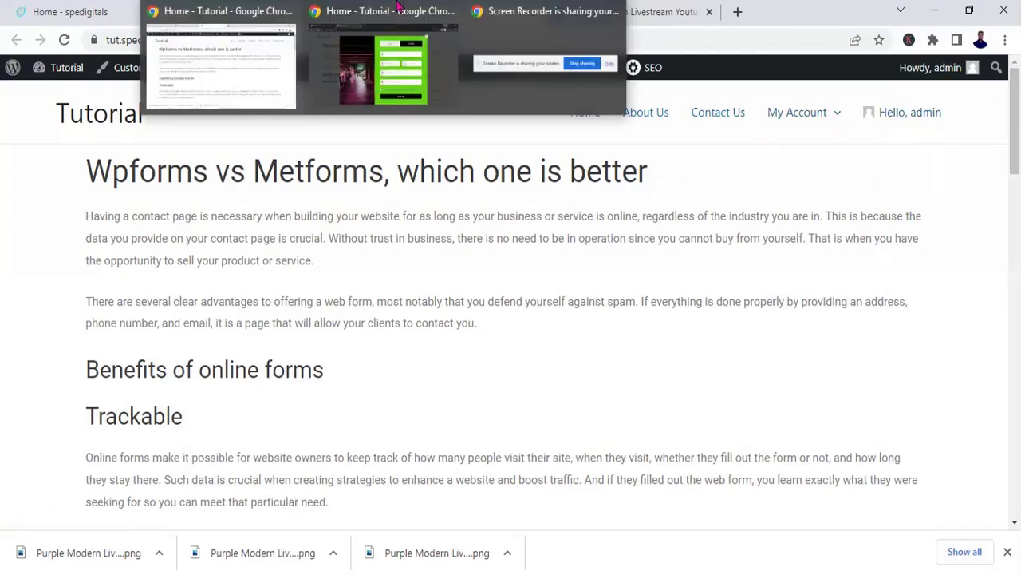
left_click(413, 58)
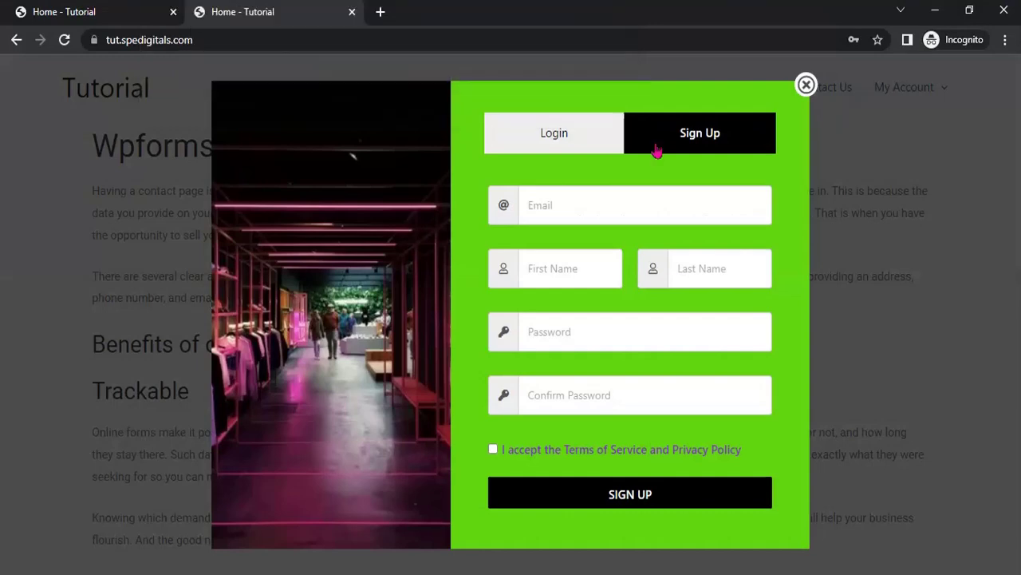
left_click(184, 110)
left_click(94, 93)
mouse_move(907, 91)
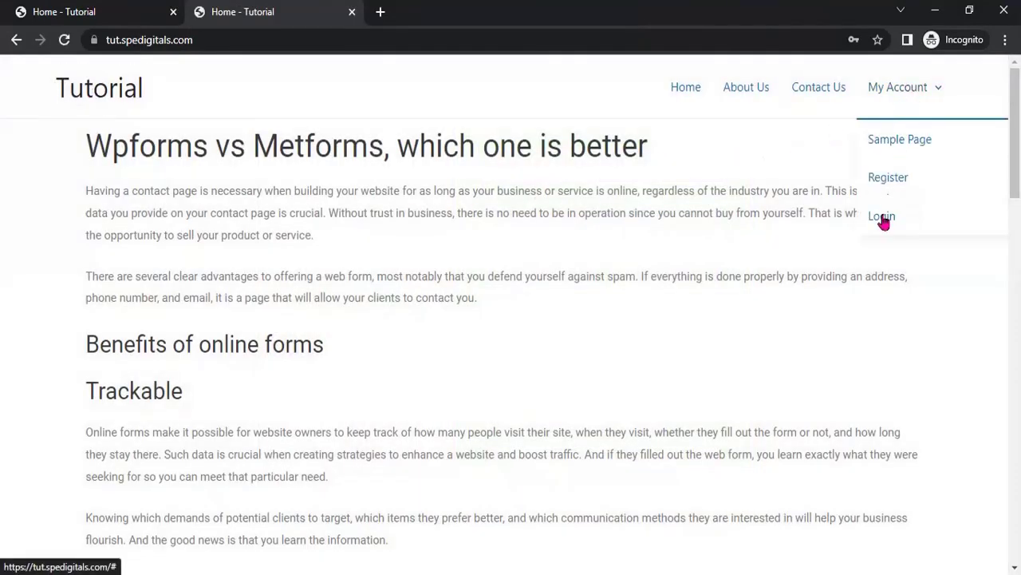